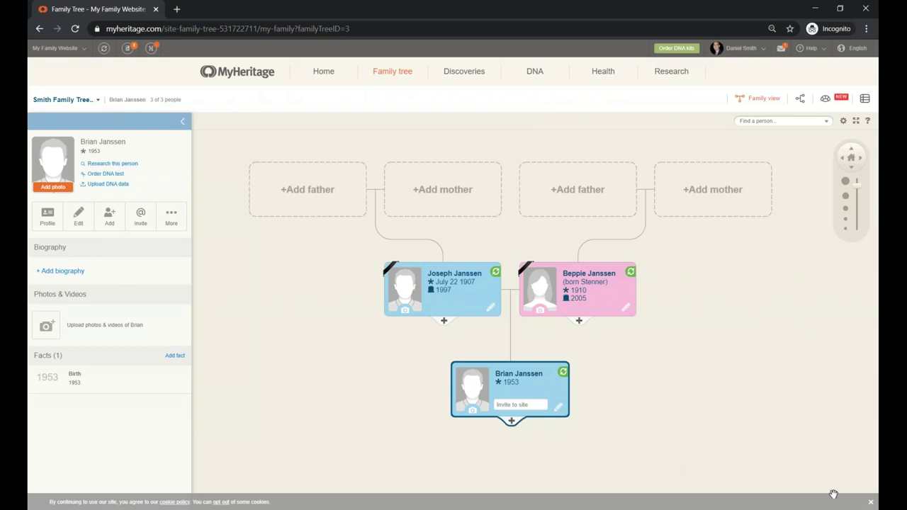
Dismiss the cookie notice and show the father's profile, born July 22 1907 in the Netherlands
left_click(871, 502)
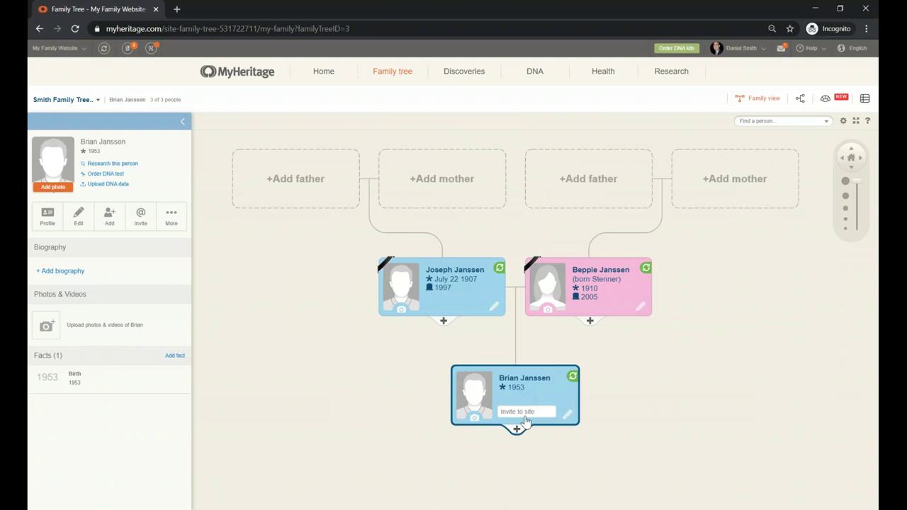
left_click(452, 303)
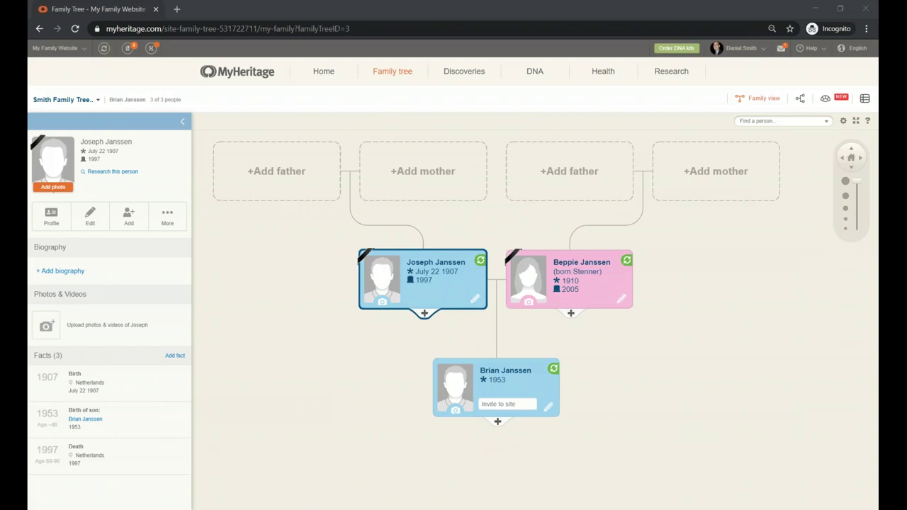
Choose Add partner for the son to open the Add wife form
left_click(497, 423)
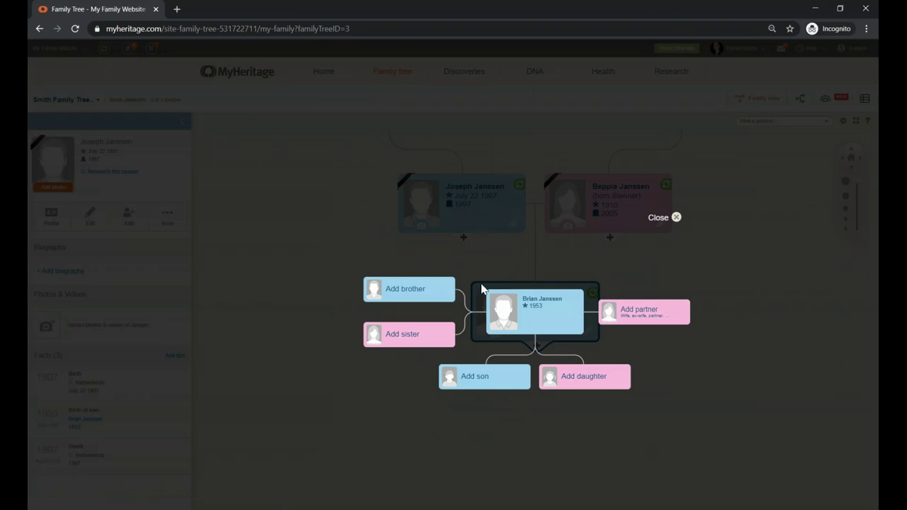
left_click(676, 218)
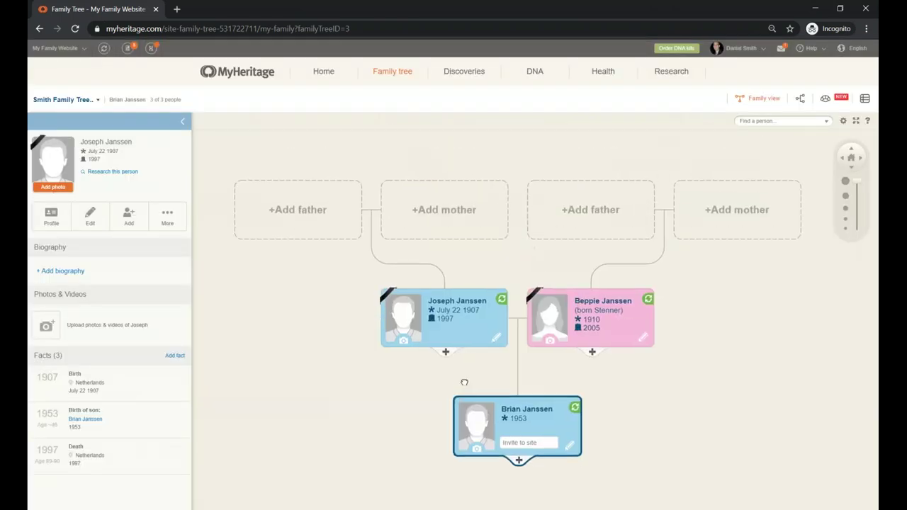
left_click(445, 352)
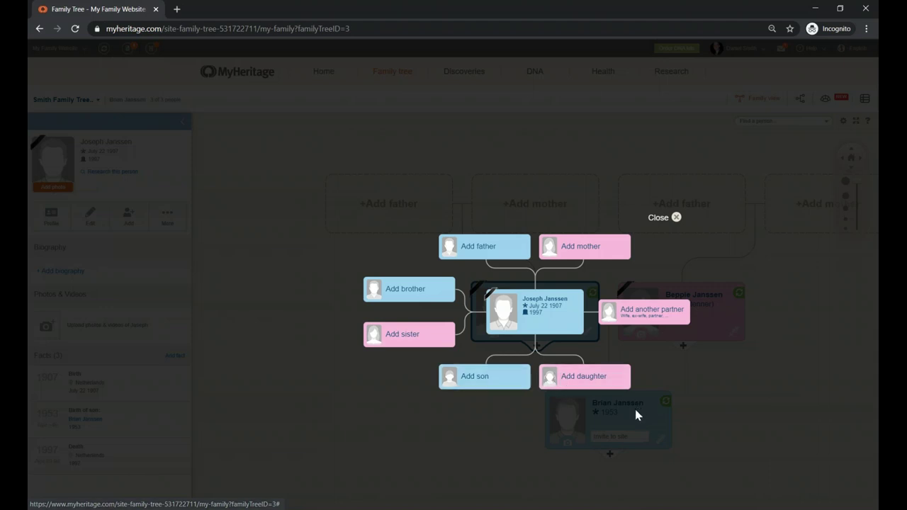
left_click(675, 217)
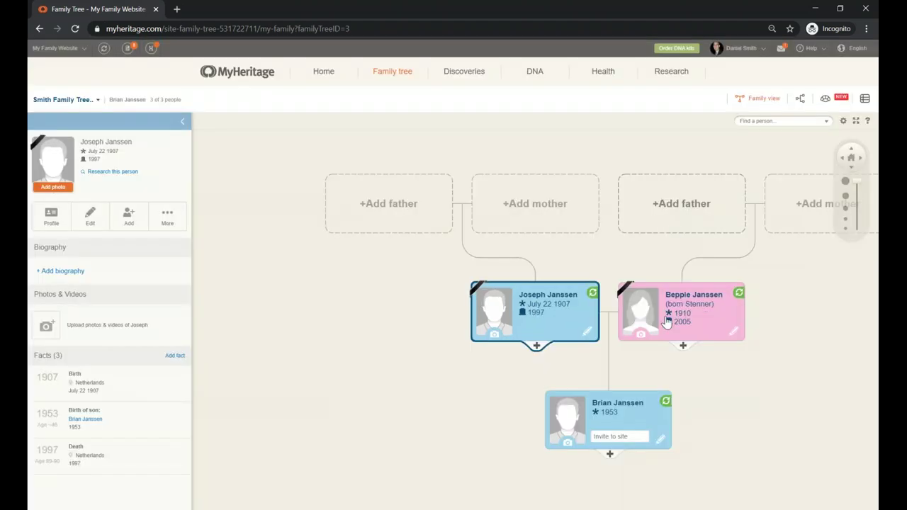
left_click(610, 456)
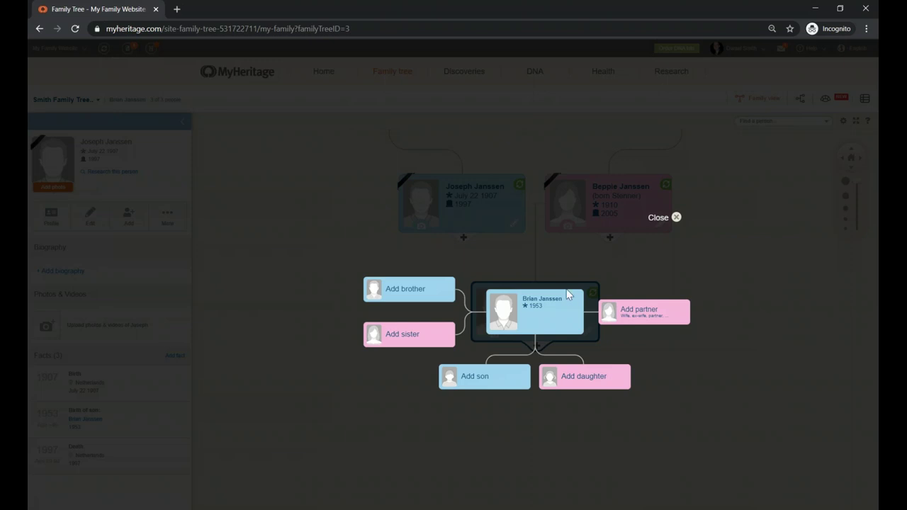
left_click(645, 319)
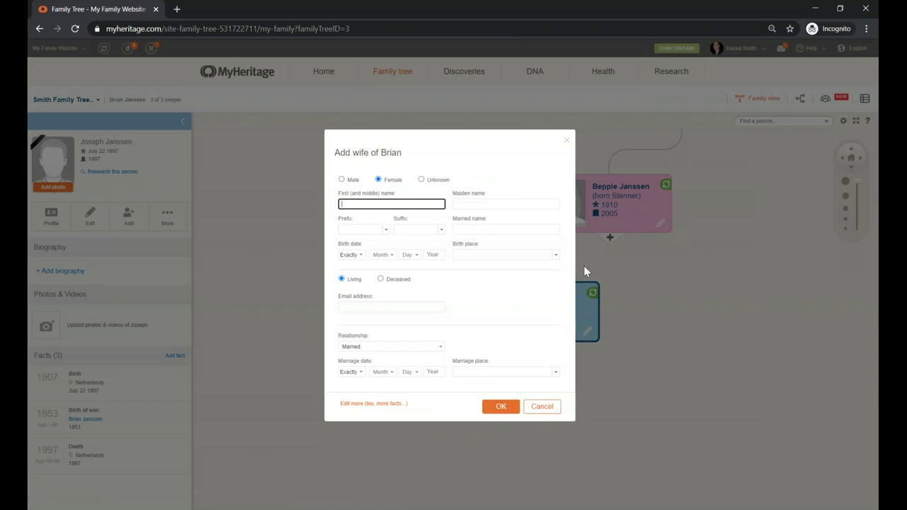
left_click(341, 180)
left_click(378, 179)
left_click(408, 206)
type("Debra")
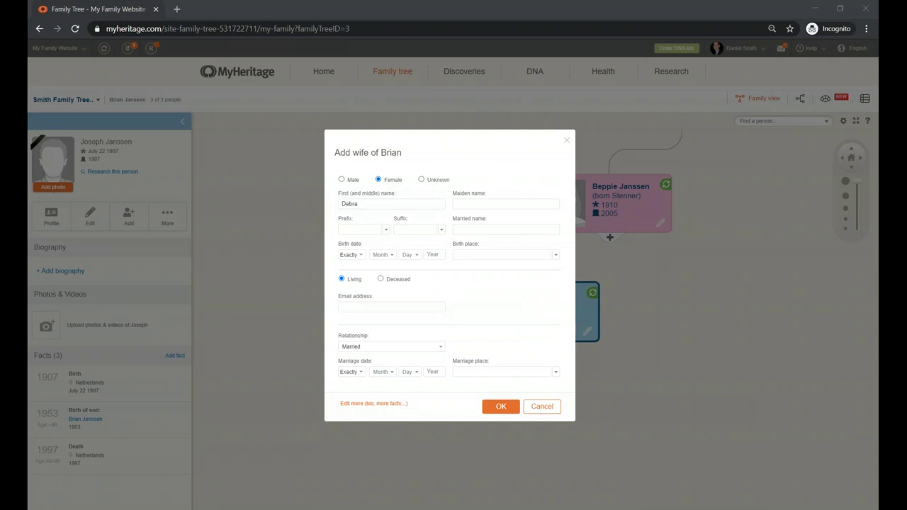
left_click(476, 203)
type("Anthony")
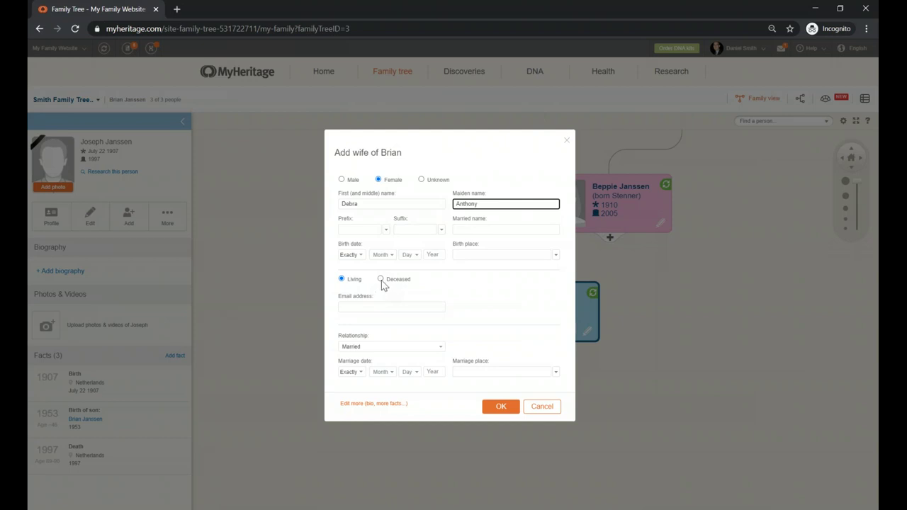
left_click(381, 281)
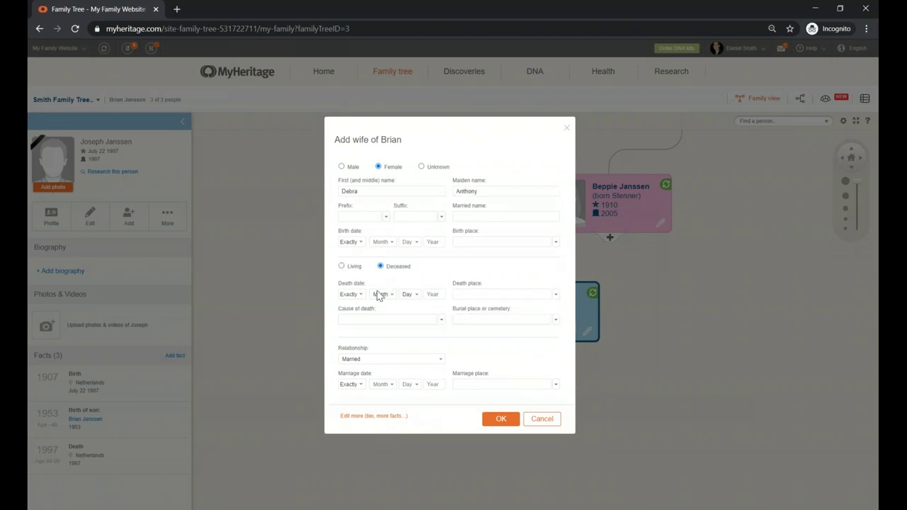
left_click(440, 320)
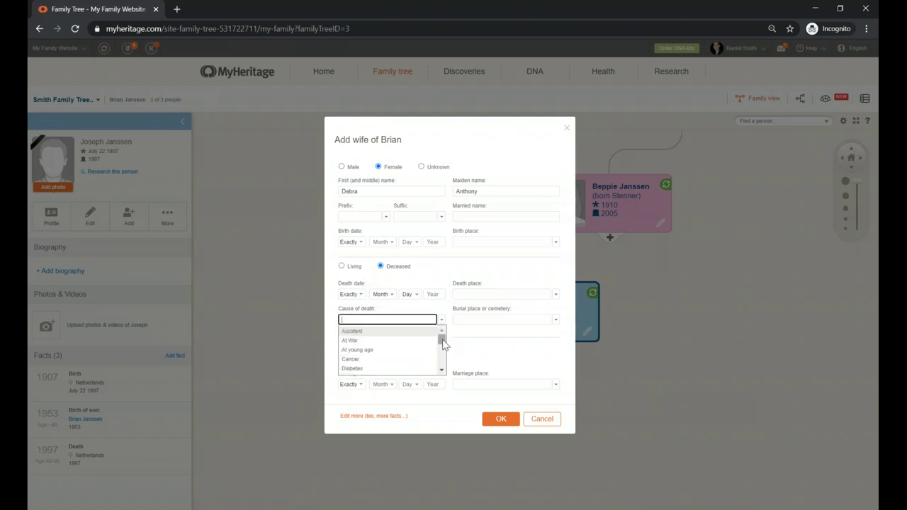
left_click_drag(442, 339, 437, 315)
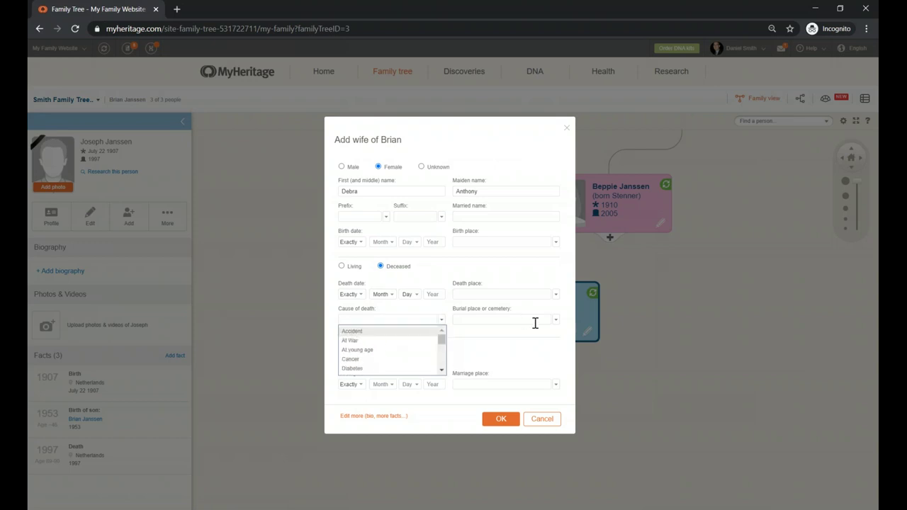
left_click(487, 317)
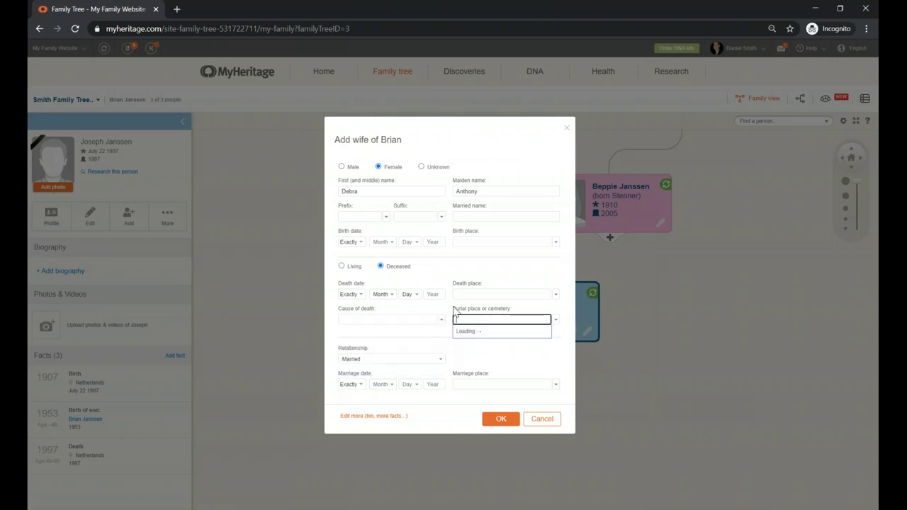
left_click(441, 311)
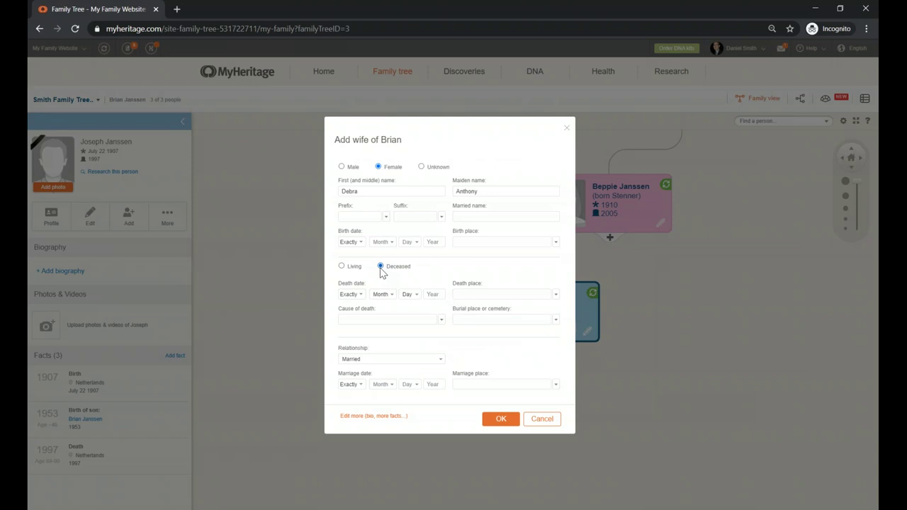
left_click(342, 267)
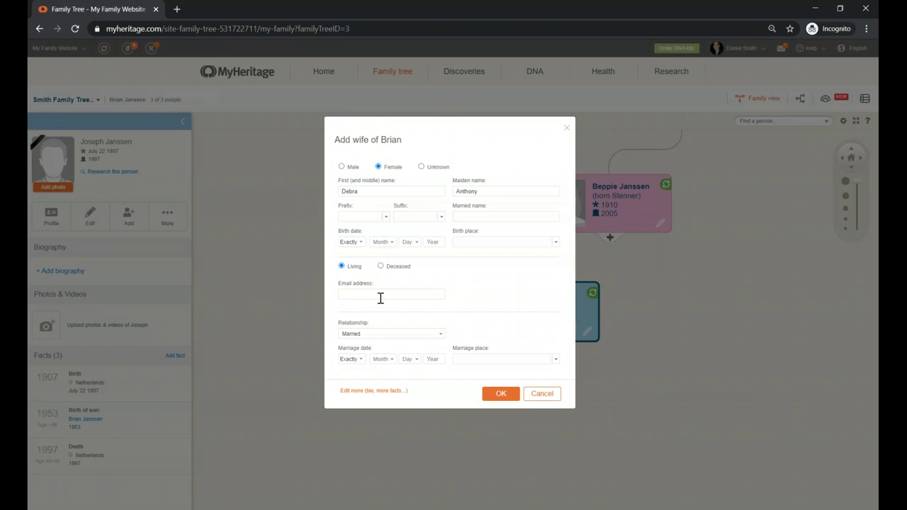
Set Debra's relationship to Married after trying Engaged, Friends and Unknown, then save her
left_click(395, 336)
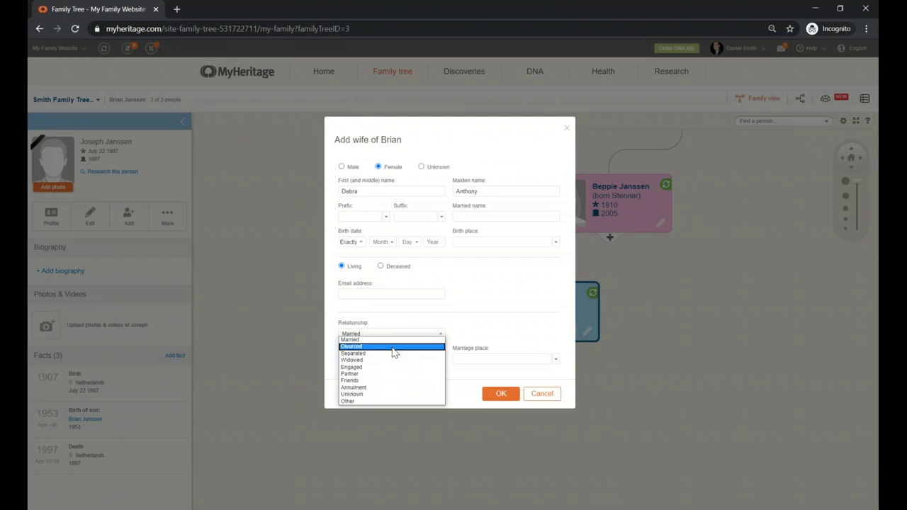
left_click(375, 367)
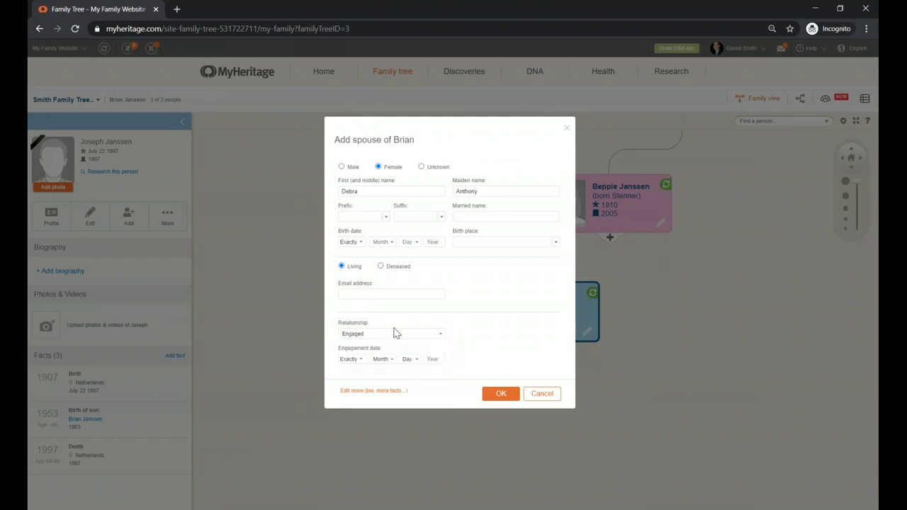
left_click(364, 336)
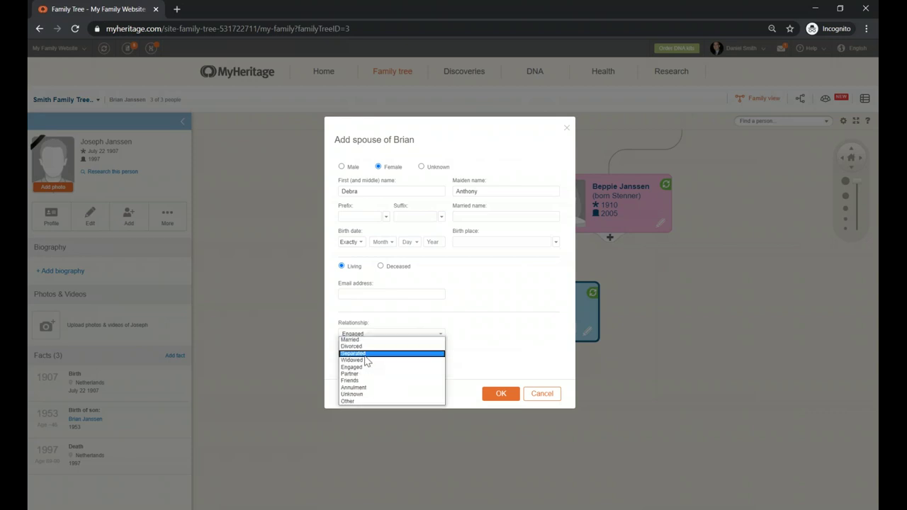
left_click(365, 387)
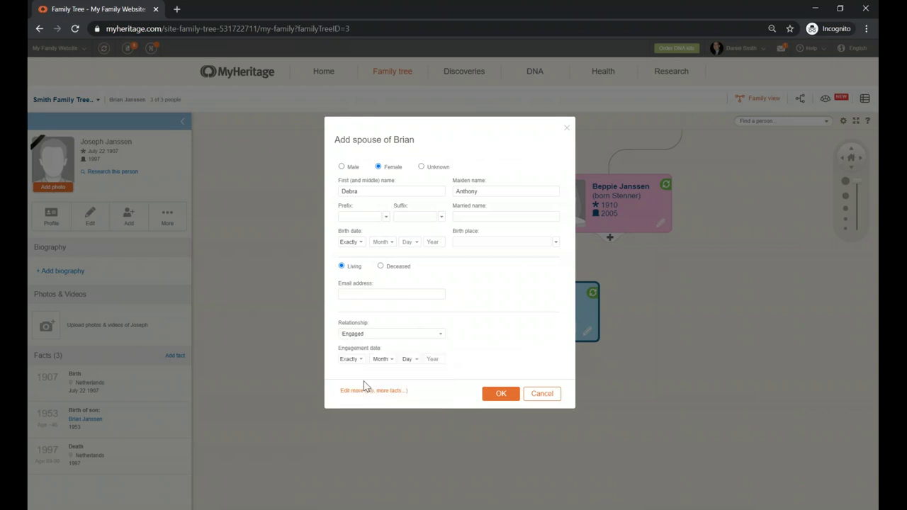
left_click(361, 336)
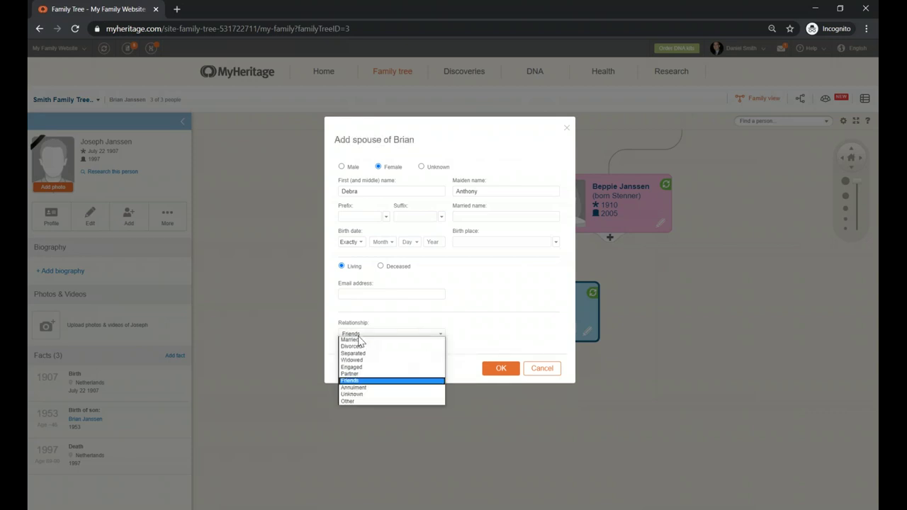
left_click(353, 394)
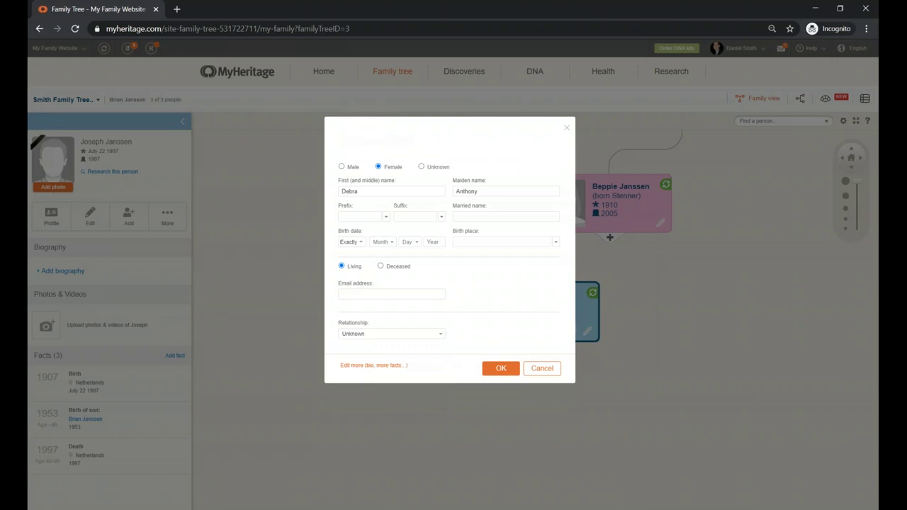
left_click(345, 337)
left_click(349, 341)
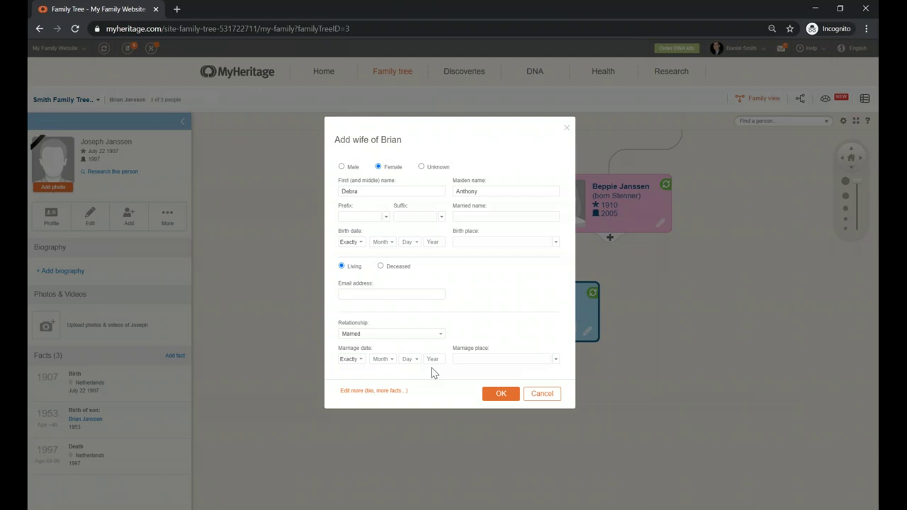
left_click(498, 395)
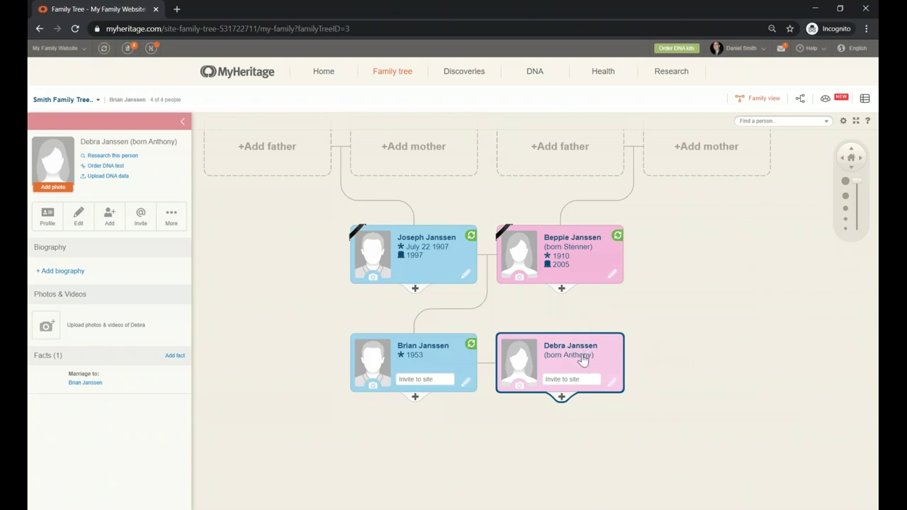
left_click(612, 382)
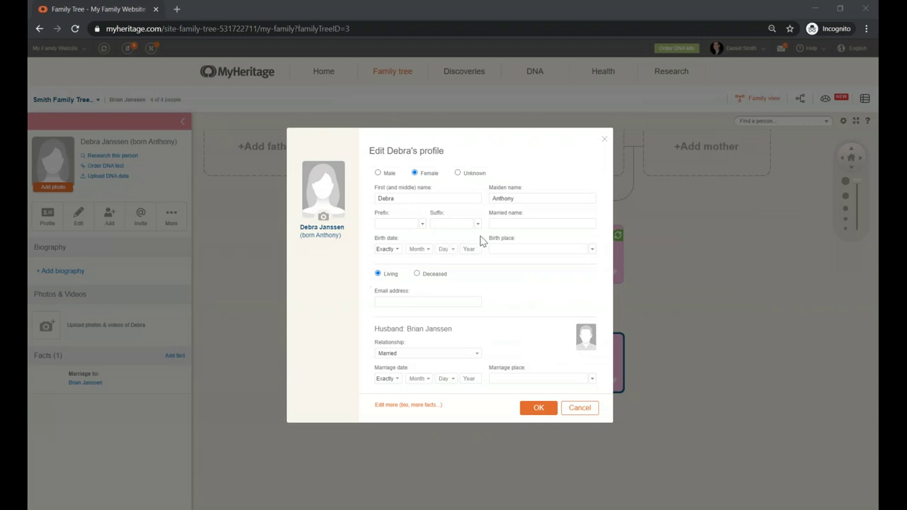
left_click(498, 224)
type("Janssen")
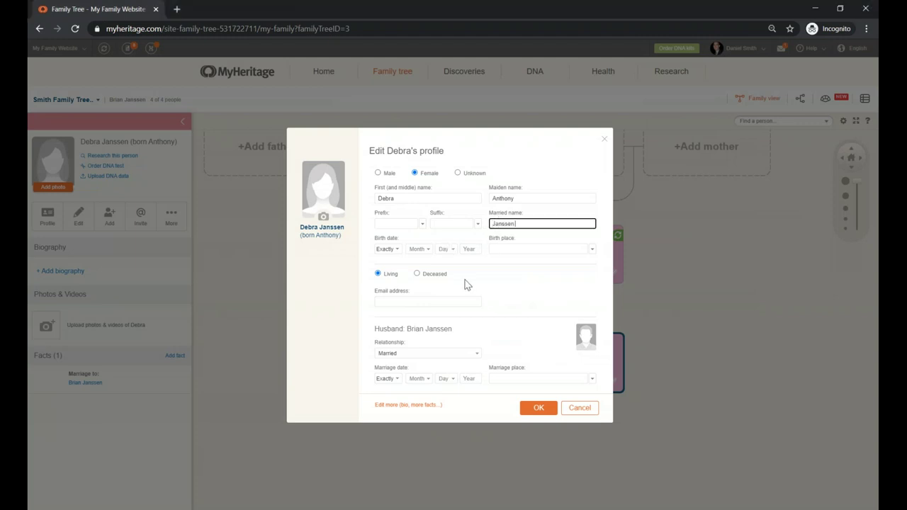
left_click(537, 410)
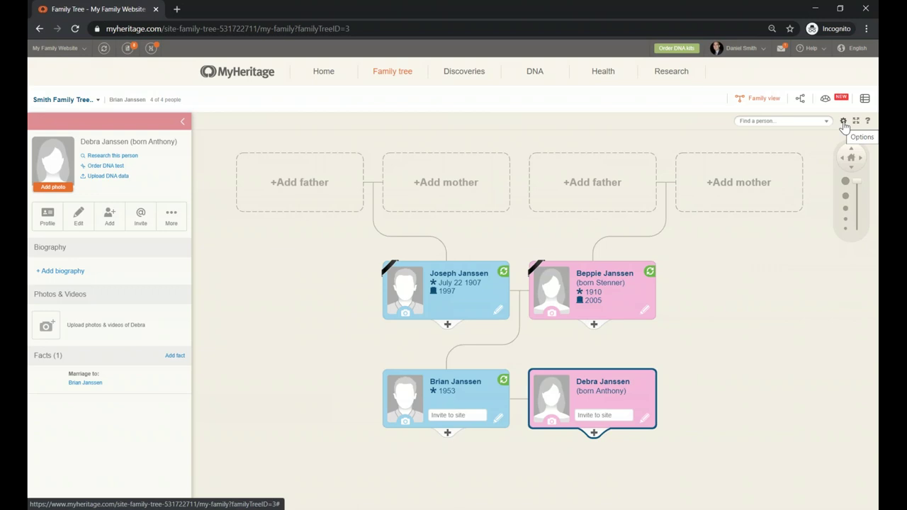
Set name display to 'Married name (born Maiden name)', close Options, and reveal the parent slots above Joseph
left_click(843, 123)
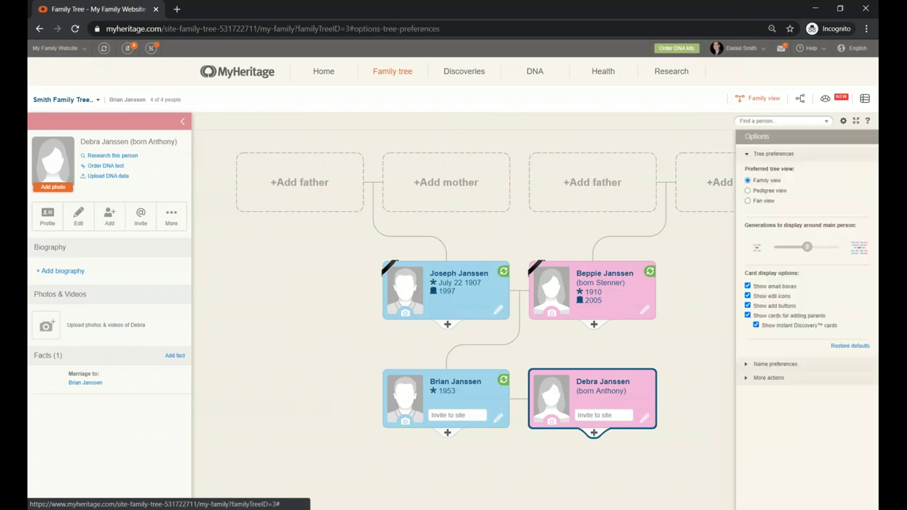
left_click(746, 367)
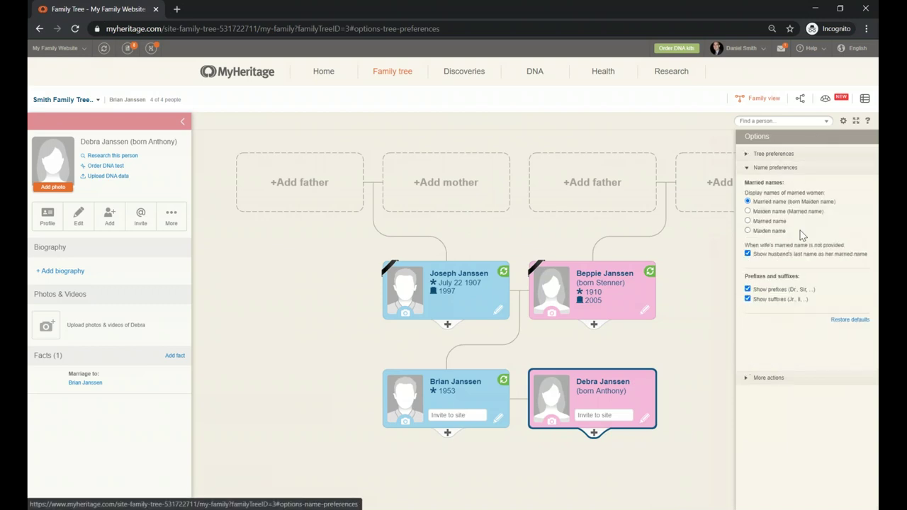
left_click(748, 212)
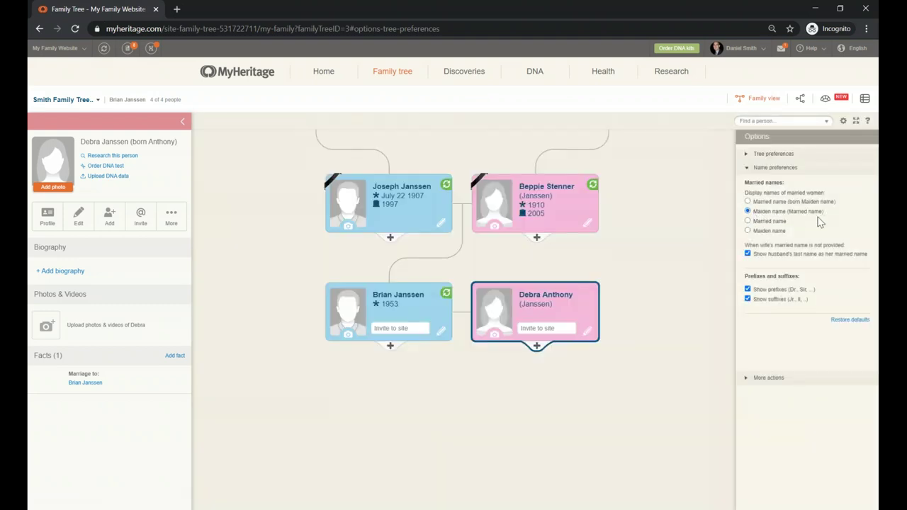
left_click(748, 231)
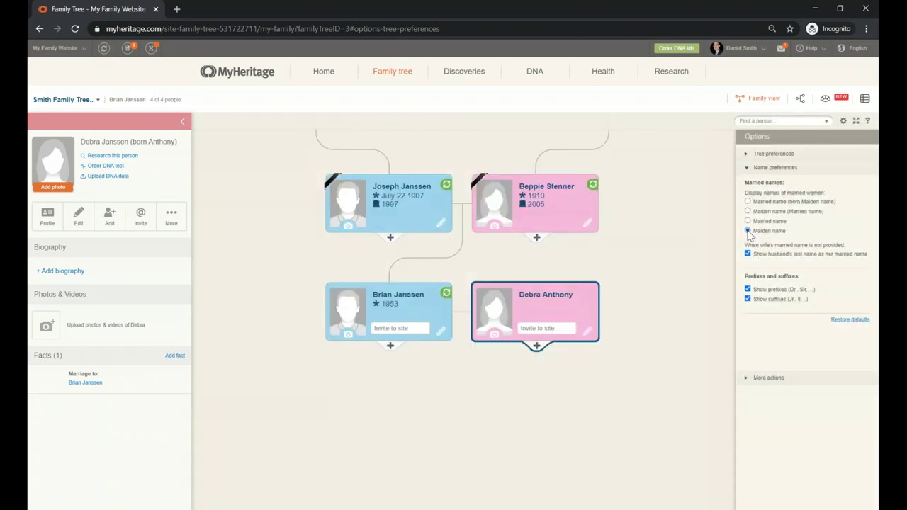
left_click(747, 202)
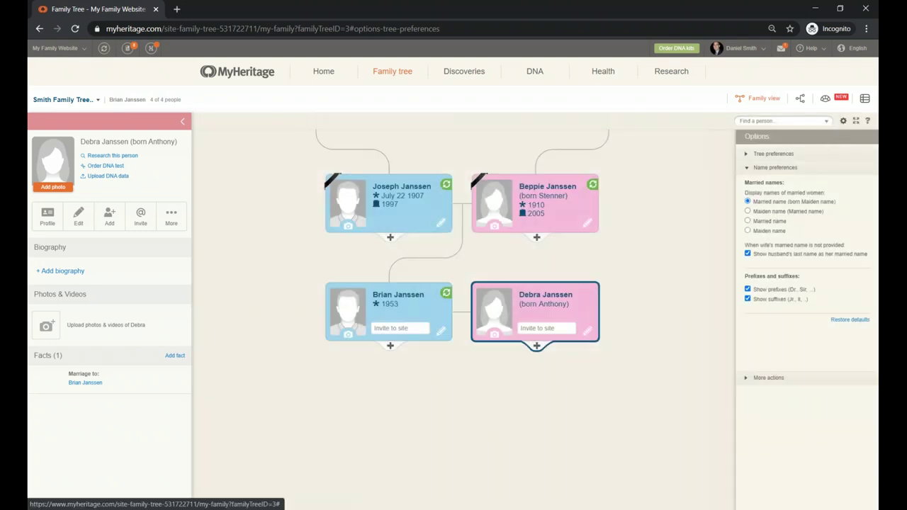
left_click(843, 120)
left_click_drag(643, 261, 705, 379)
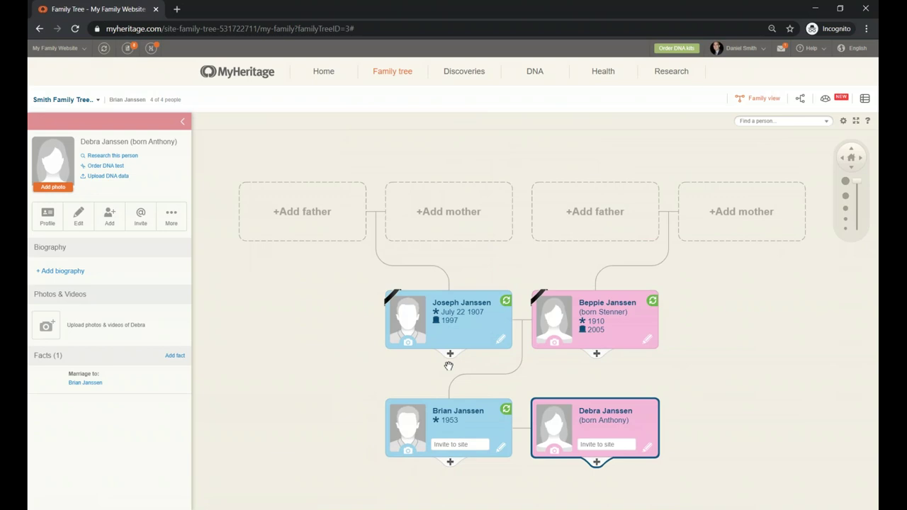
left_click(318, 217)
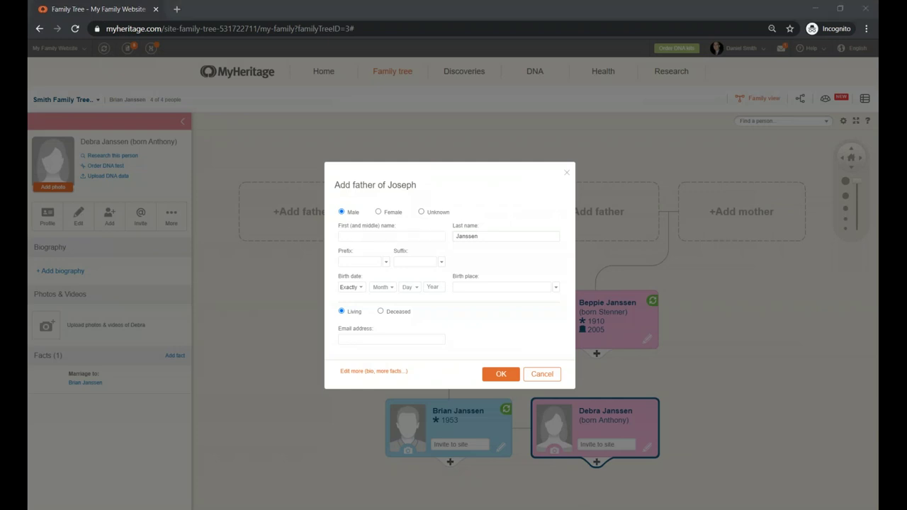
left_click(391, 236)
type("Simon")
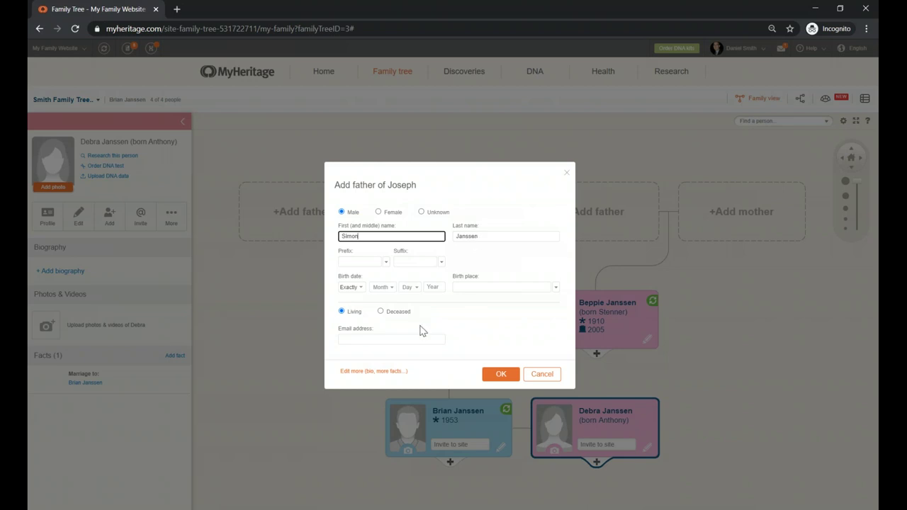
left_click_drag(435, 182, 627, 207)
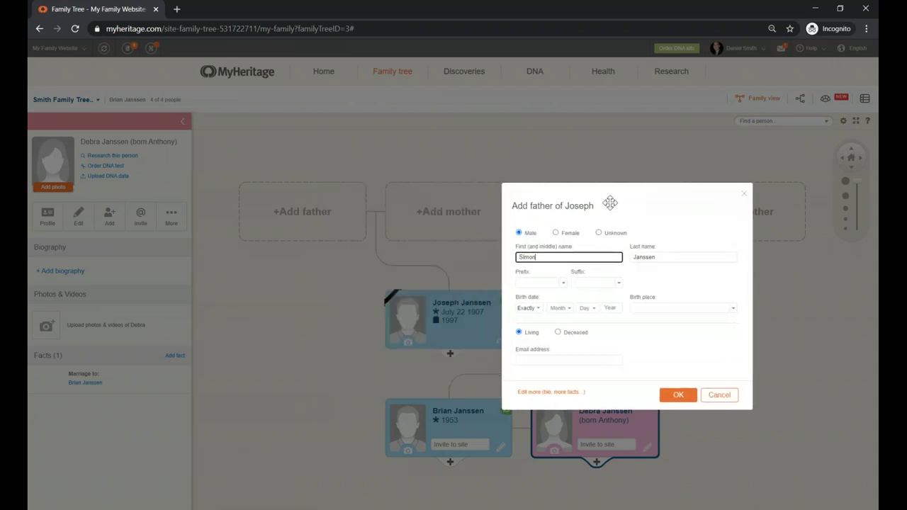
left_click(643, 257)
double_click(643, 258)
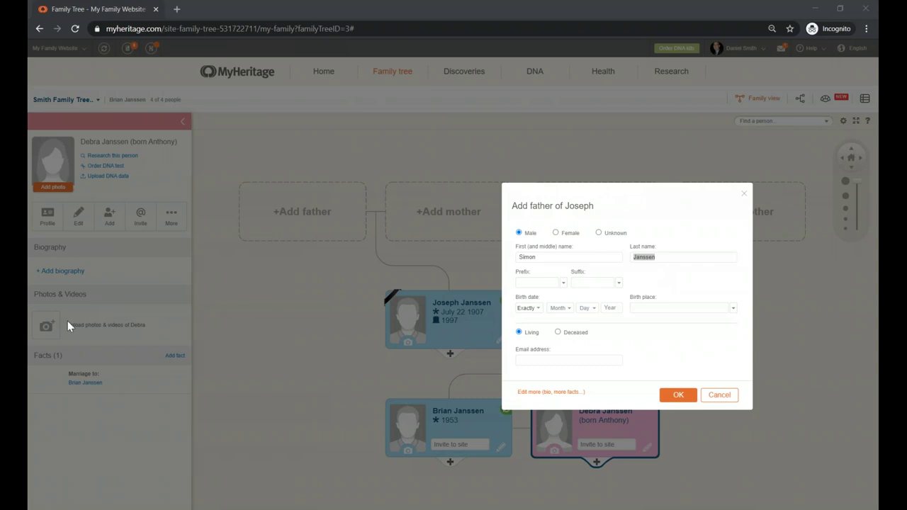
double_click(647, 258)
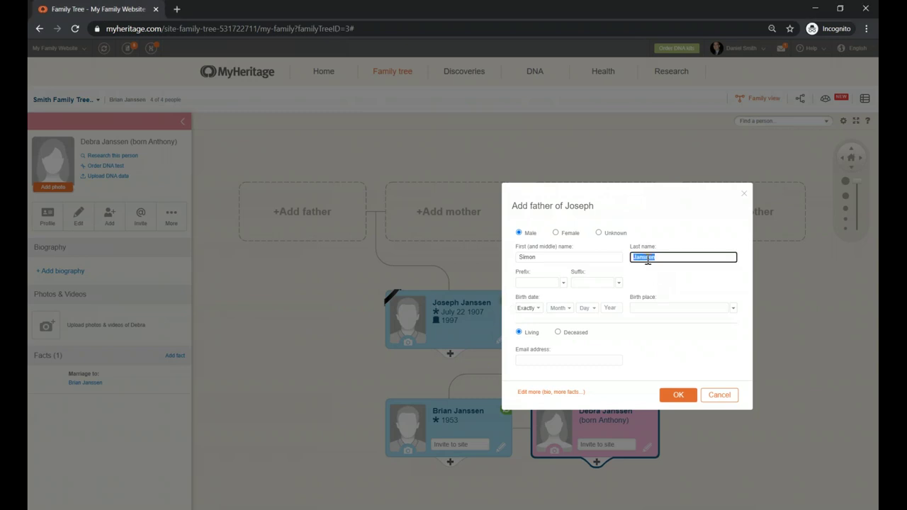
type("Stenner")
Check the Stenner spelling, mark Simon as Deceased, and save him as Joseph's father
left_click(675, 281)
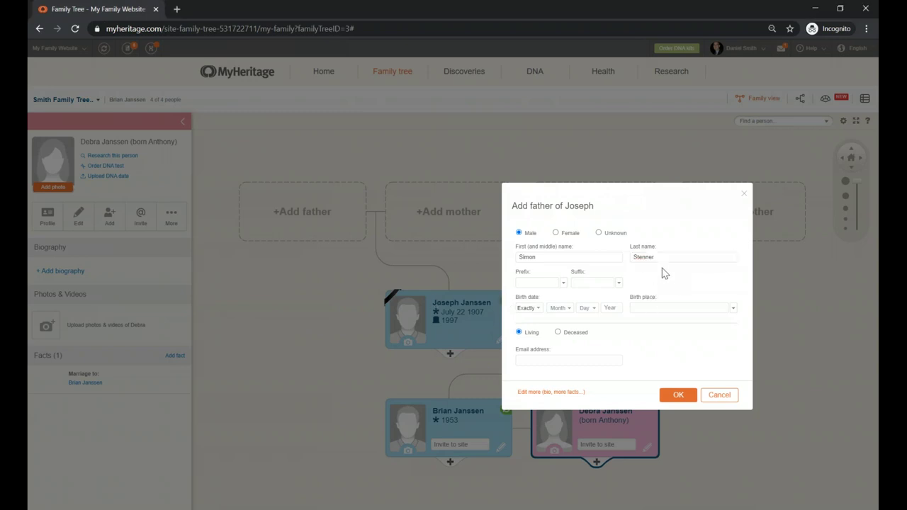
left_click(639, 257)
right_click(638, 258)
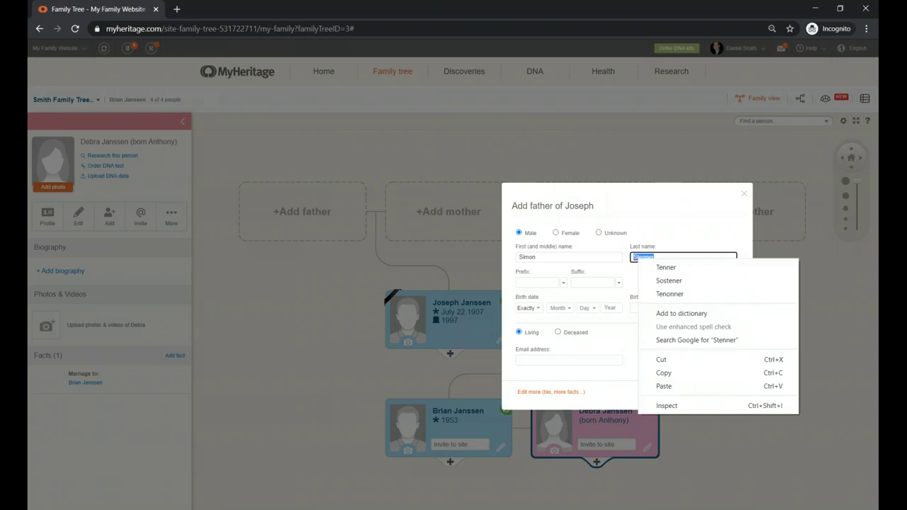
left_click(642, 248)
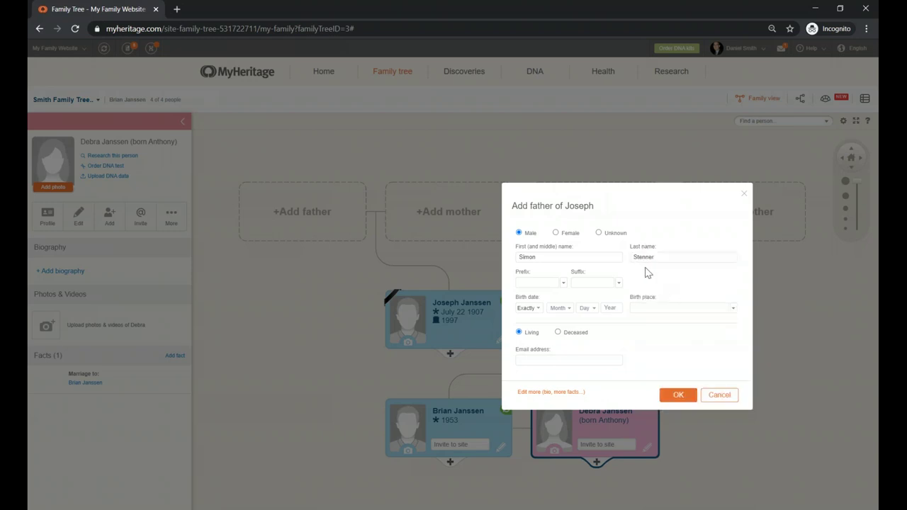
left_click(557, 333)
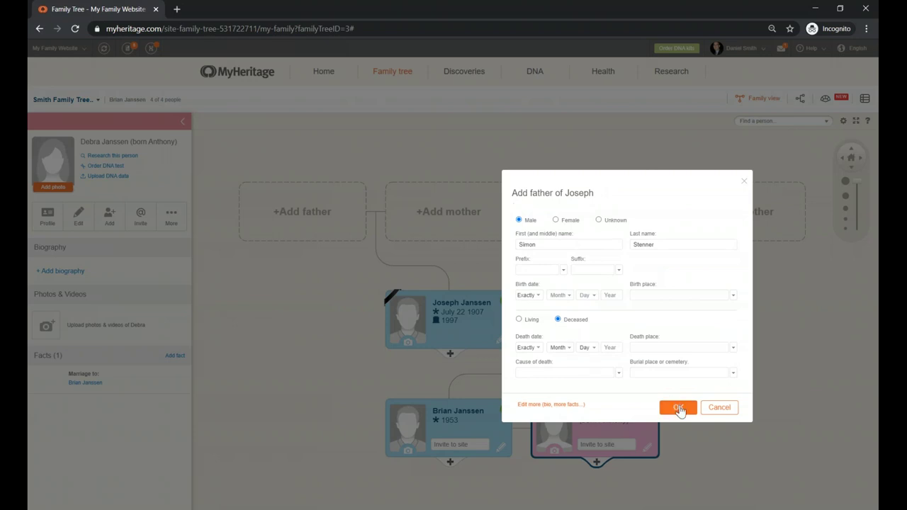
left_click(678, 408)
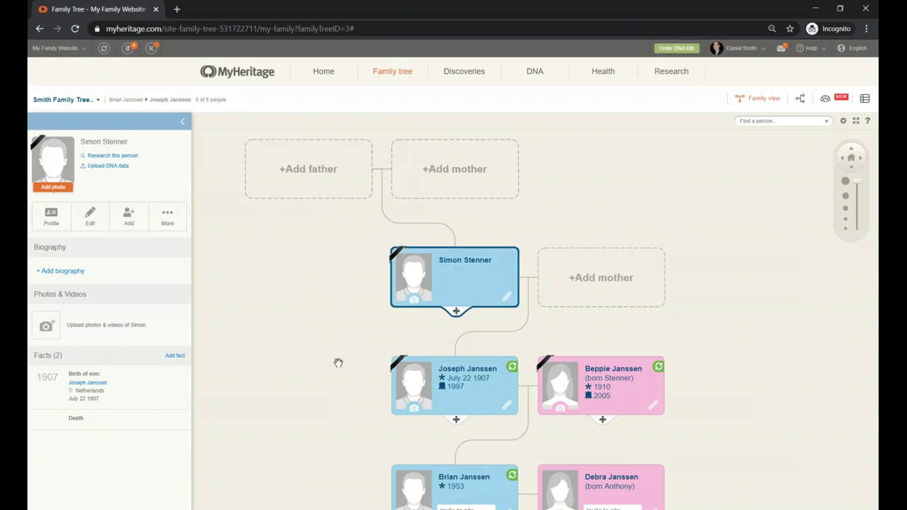
left_click_drag(336, 358, 333, 324)
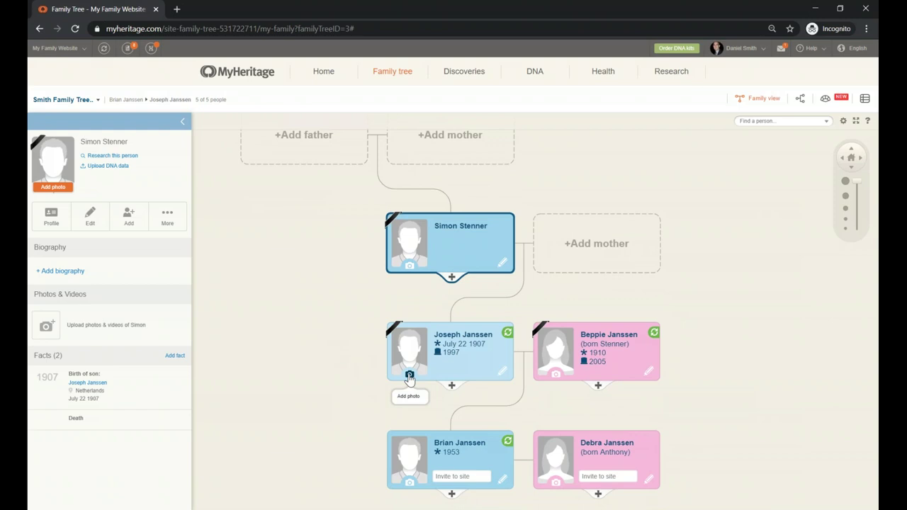
scroll(359, 357, "down", 1)
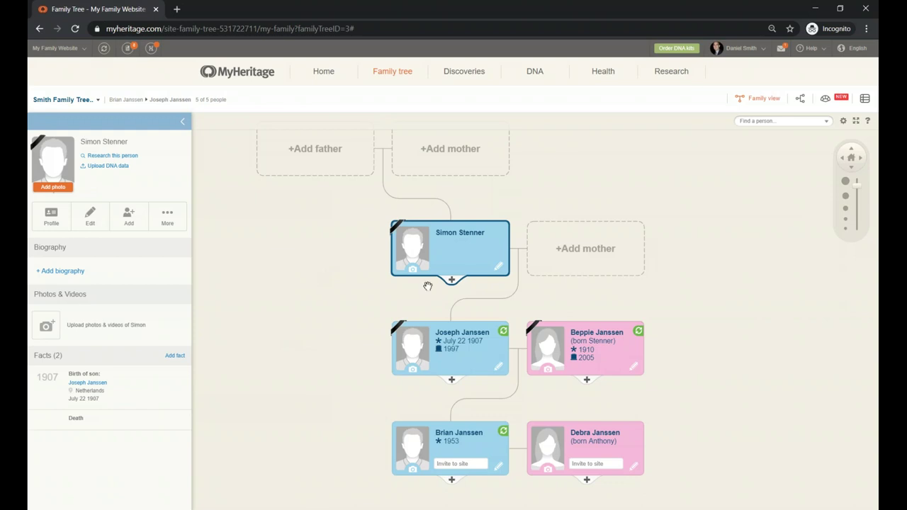
left_click(413, 372)
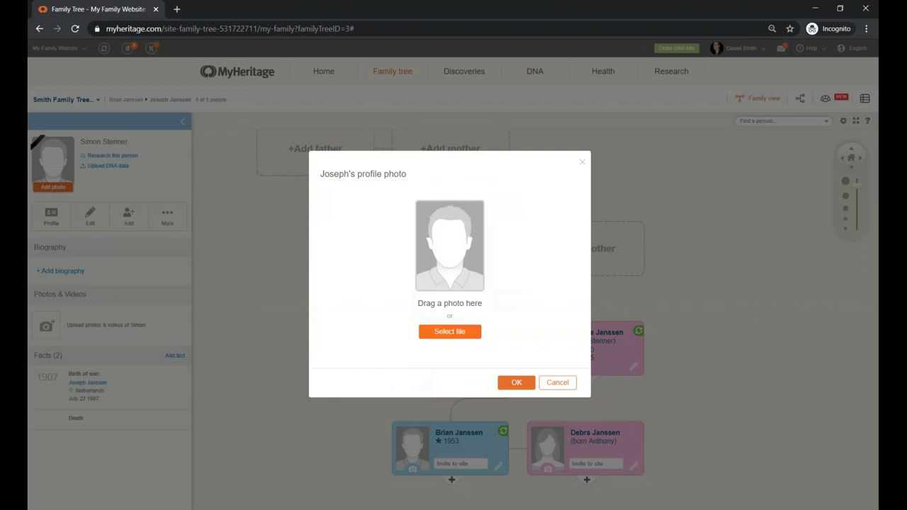
left_click(448, 339)
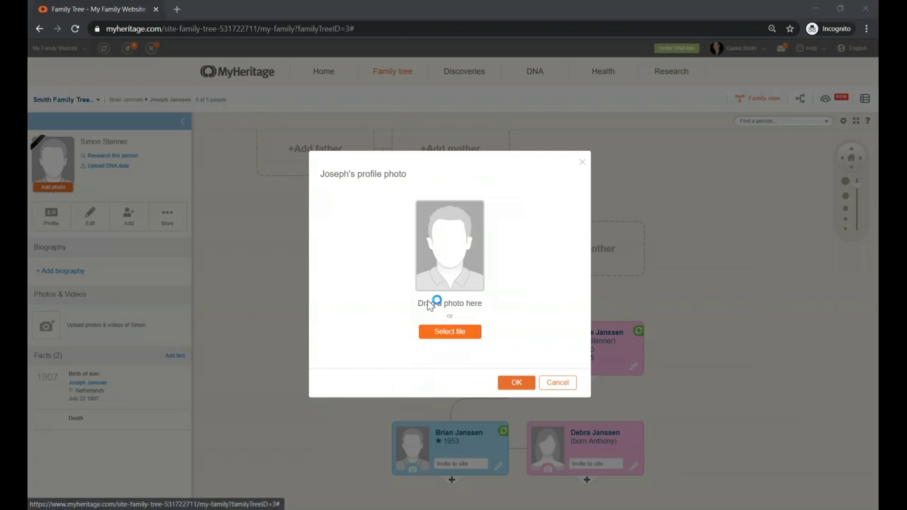
mouse_move(222, 21)
left_mouse_down()
mouse_move(231, 21)
mouse_move(182, 48)
mouse_move(330, 76)
mouse_move(299, 71)
left_mouse_up()
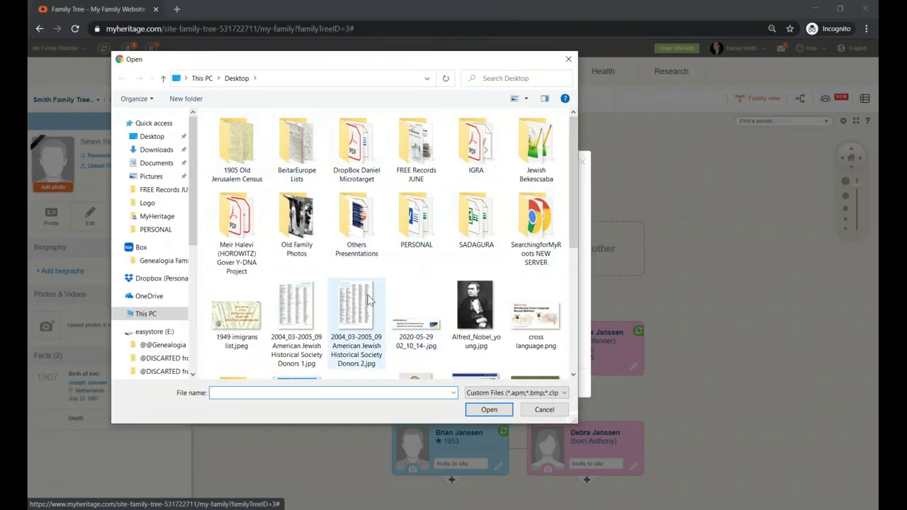
double_click(306, 203)
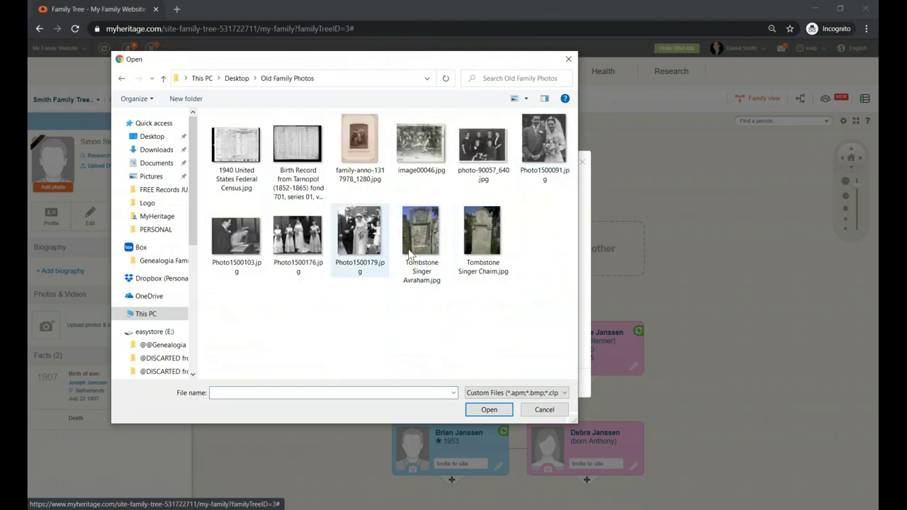
left_click_drag(359, 62, 287, 87)
left_click(462, 165)
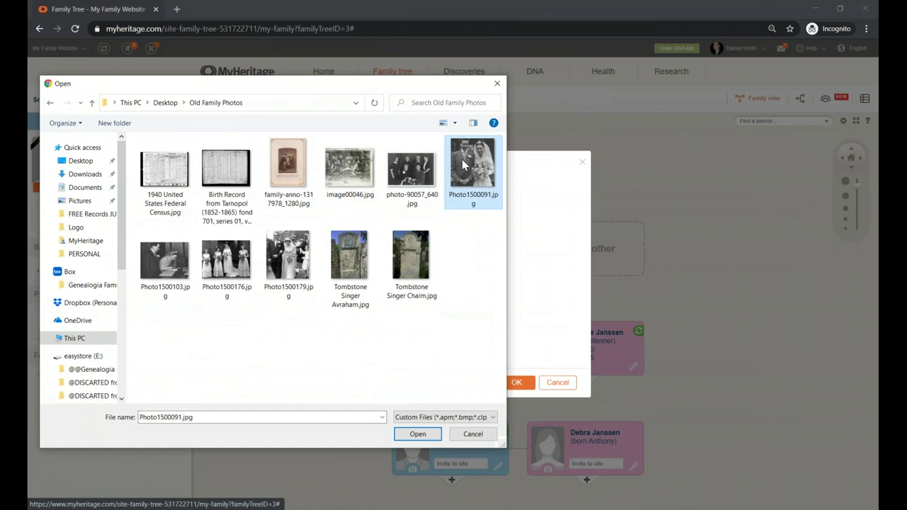
left_click(417, 434)
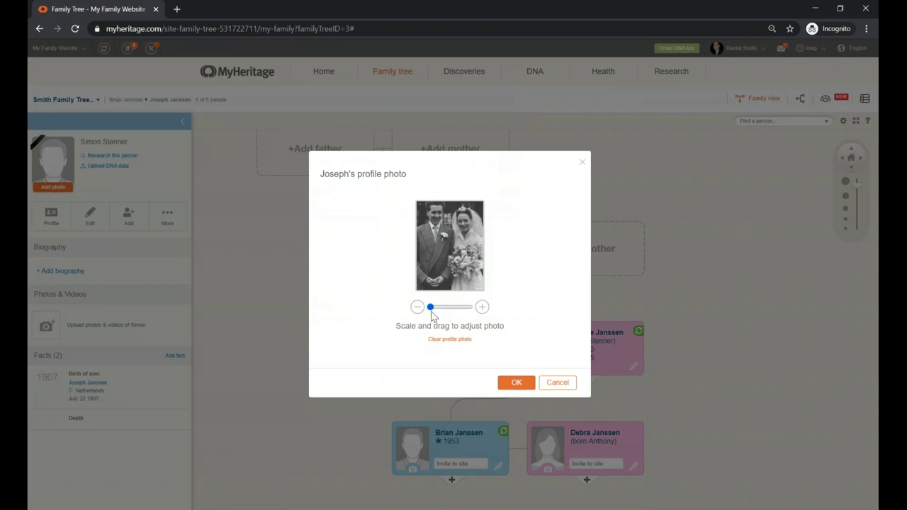
Zoom and crop the photo to frame the man's face, then confirm it
left_click_drag(430, 307, 454, 307)
left_click_drag(441, 220, 459, 282)
mouse_move(456, 314)
left_mouse_down()
mouse_move(444, 312)
mouse_move(452, 310)
left_mouse_up()
left_click_drag(447, 253, 447, 246)
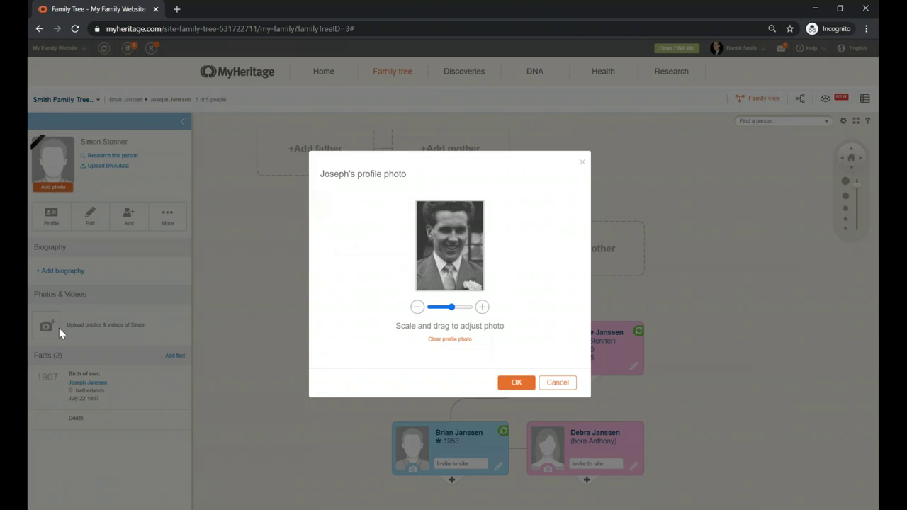
left_click(512, 383)
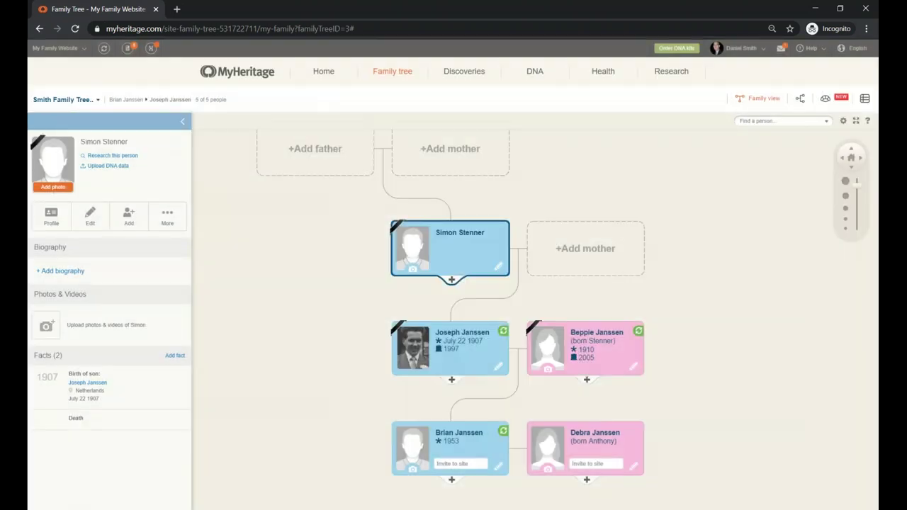
left_click(445, 363)
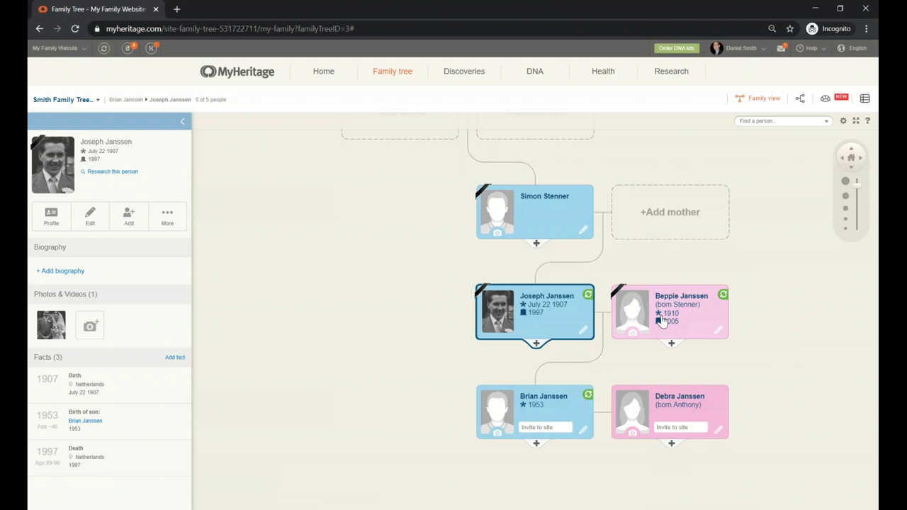
left_click_drag(381, 204, 320, 241)
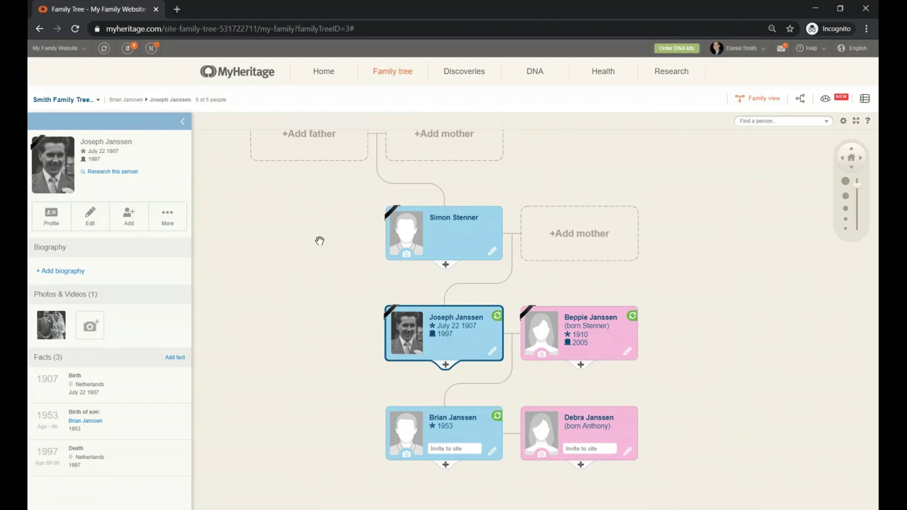
left_click(452, 231)
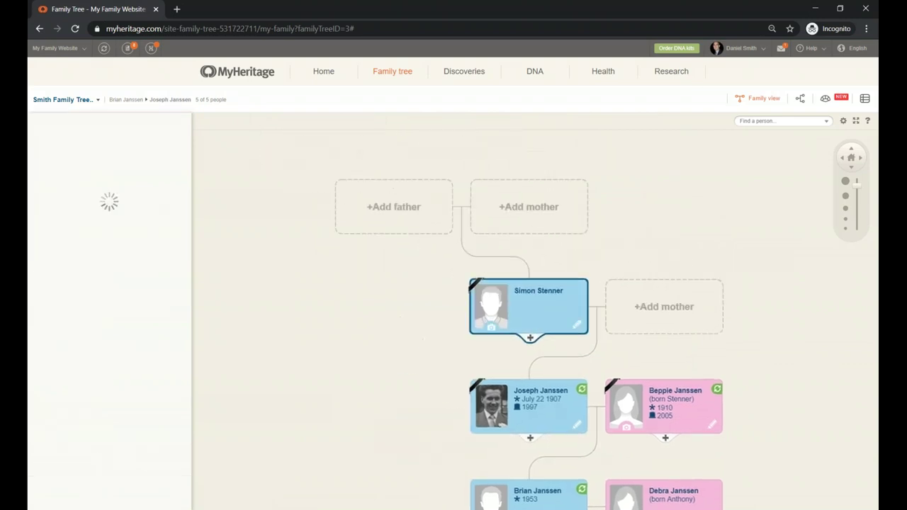
left_click_drag(543, 348, 513, 313)
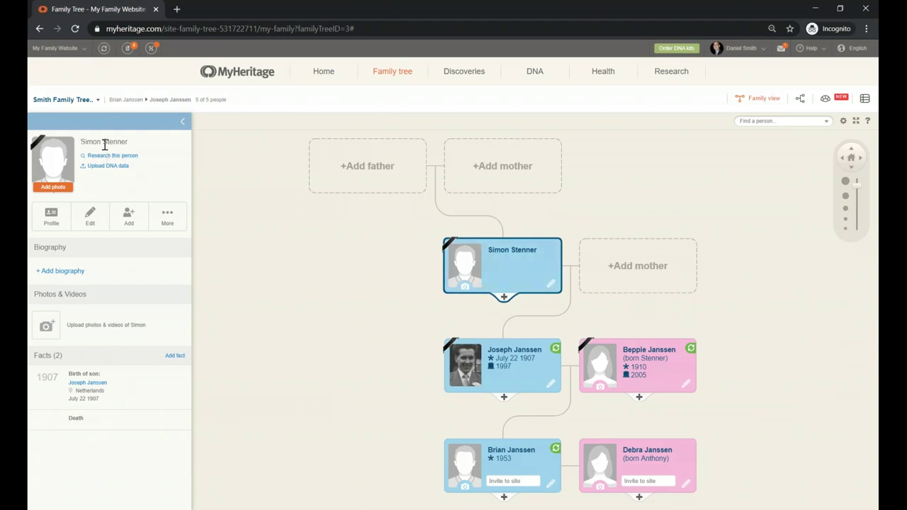
left_click(170, 225)
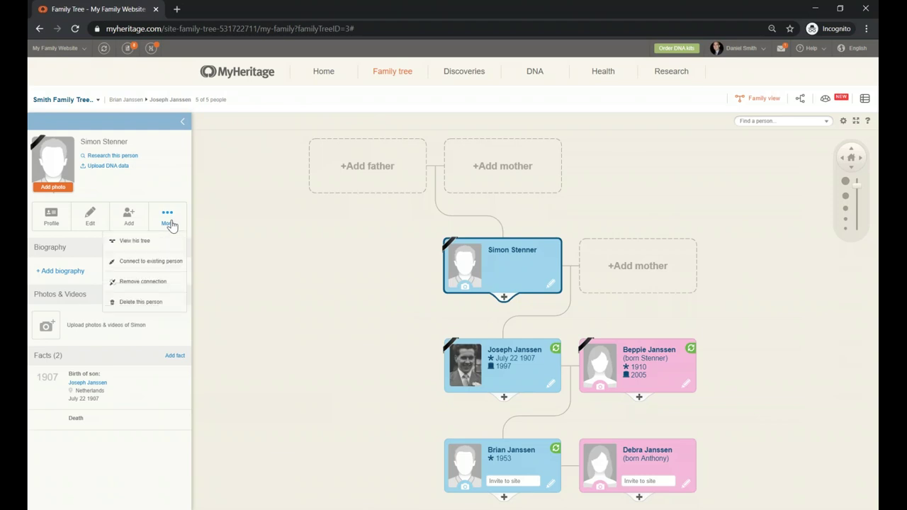
left_click(141, 309)
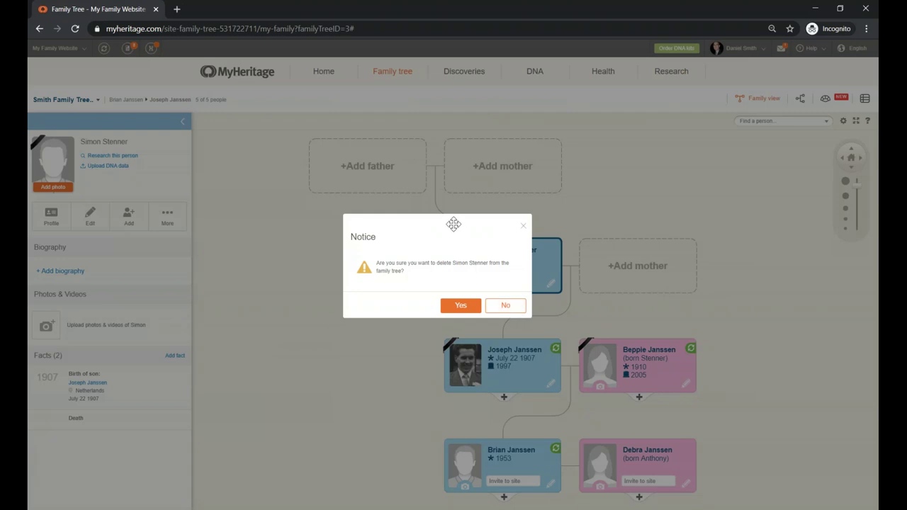
left_click_drag(454, 219, 344, 234)
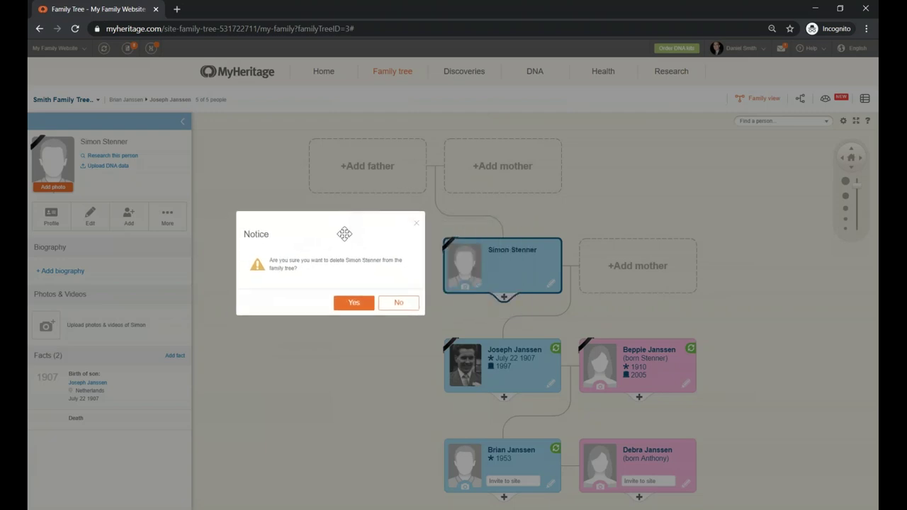
left_click(399, 303)
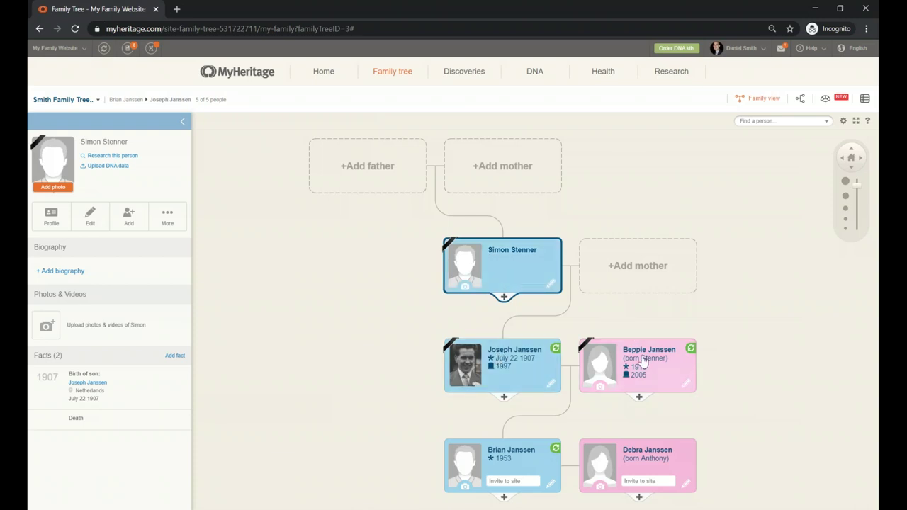
scroll(642, 364, "up", 1)
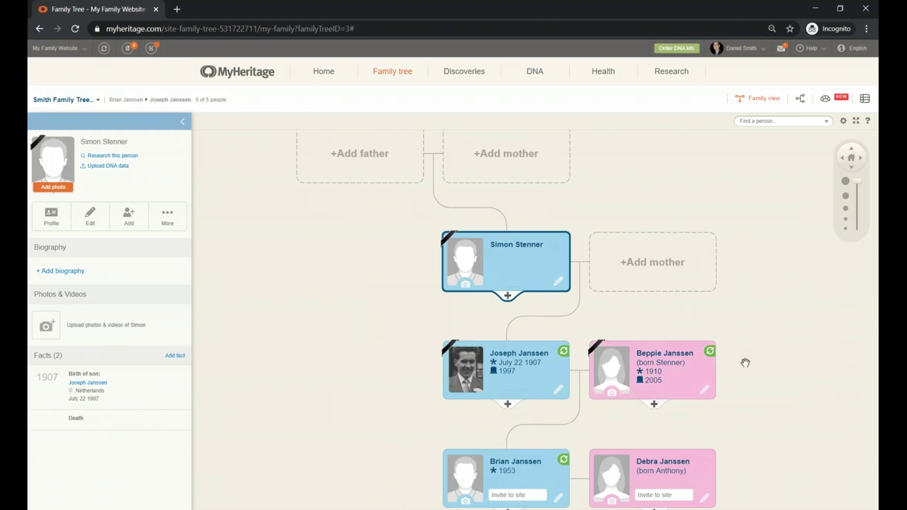
left_click_drag(737, 365, 668, 352)
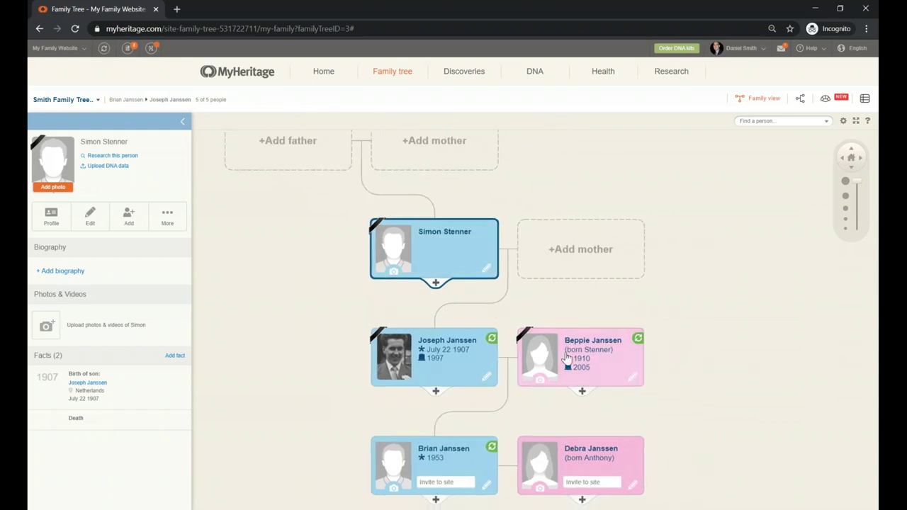
left_click(448, 266)
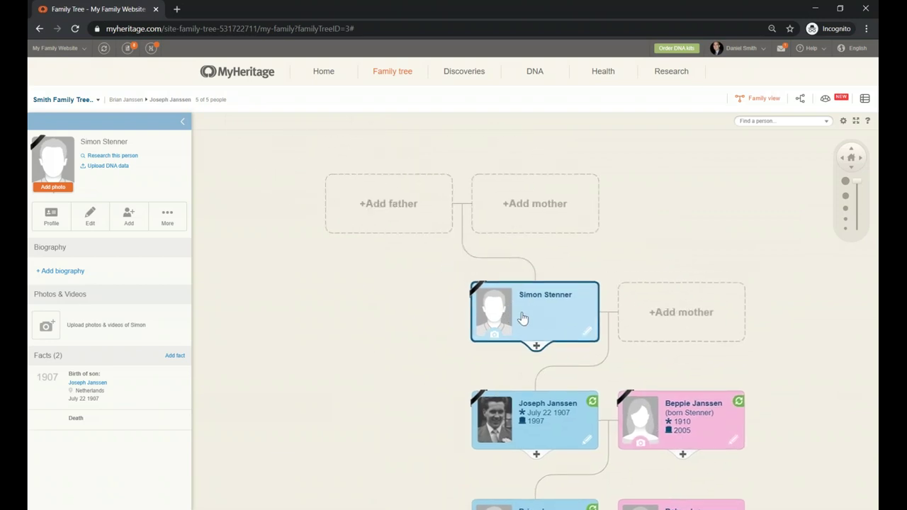
left_click(168, 224)
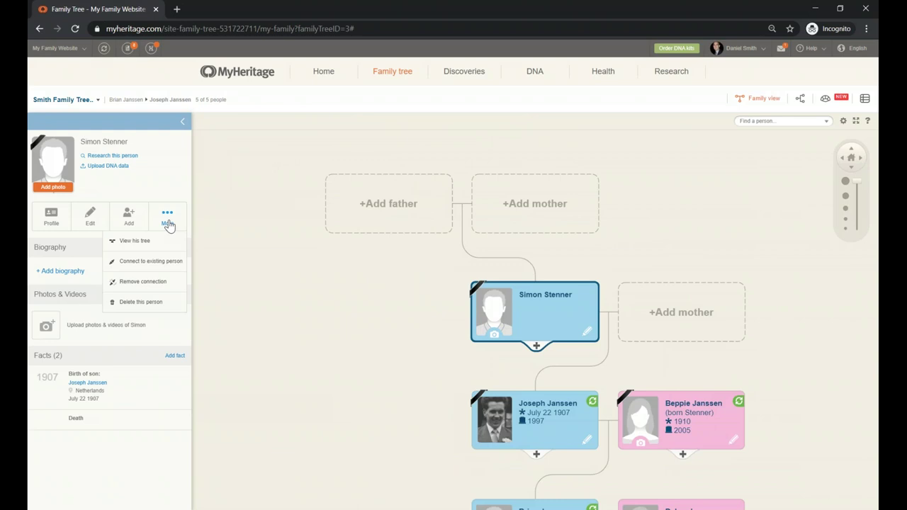
left_click(150, 261)
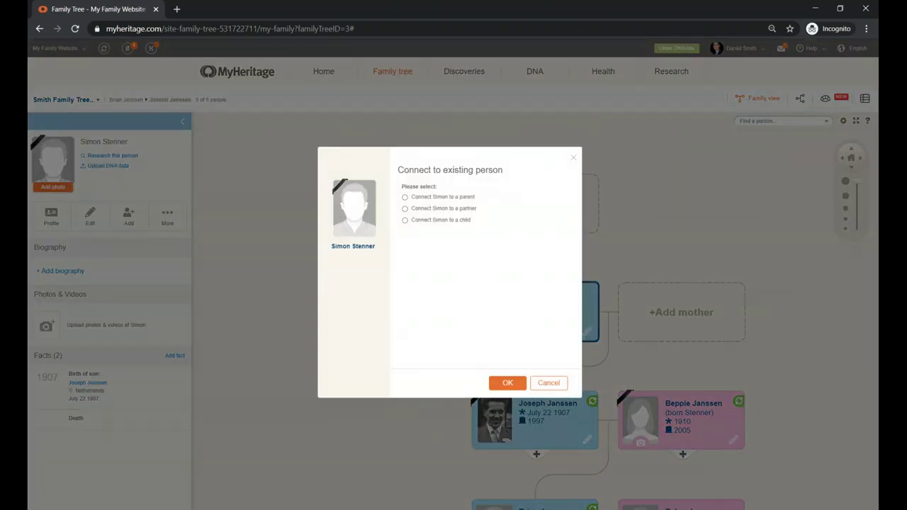
left_click(404, 221)
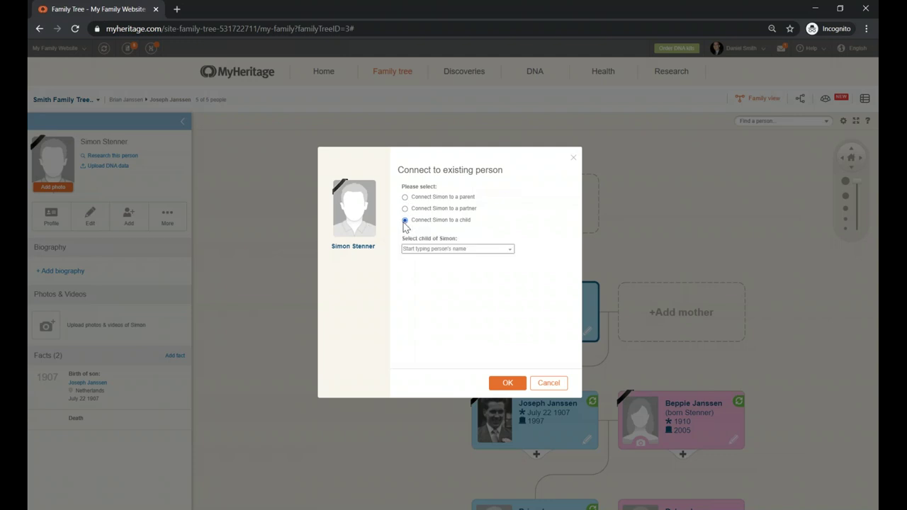
left_click(457, 249)
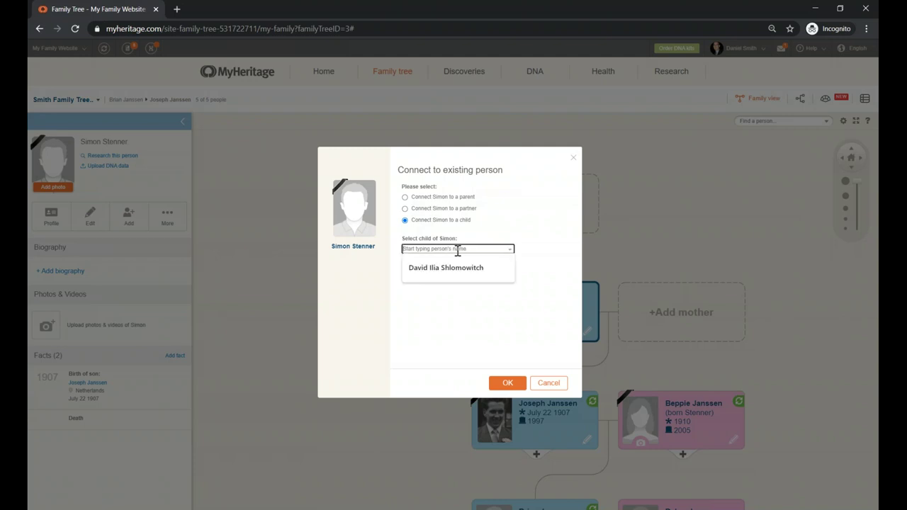
type("be")
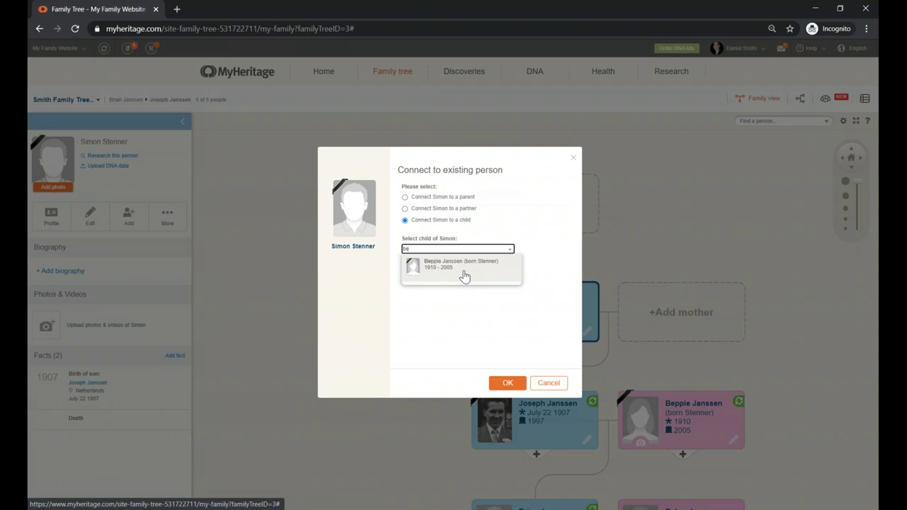
left_click(464, 275)
left_click(507, 383)
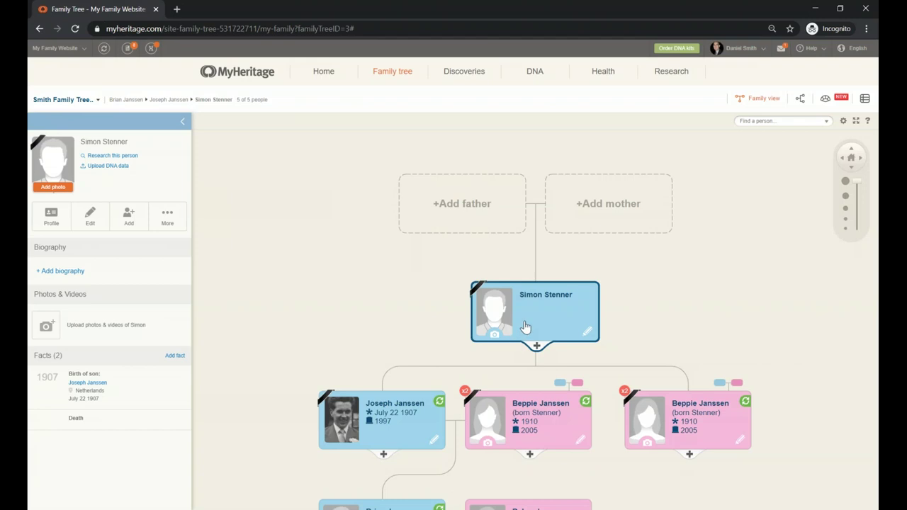
left_click(162, 220)
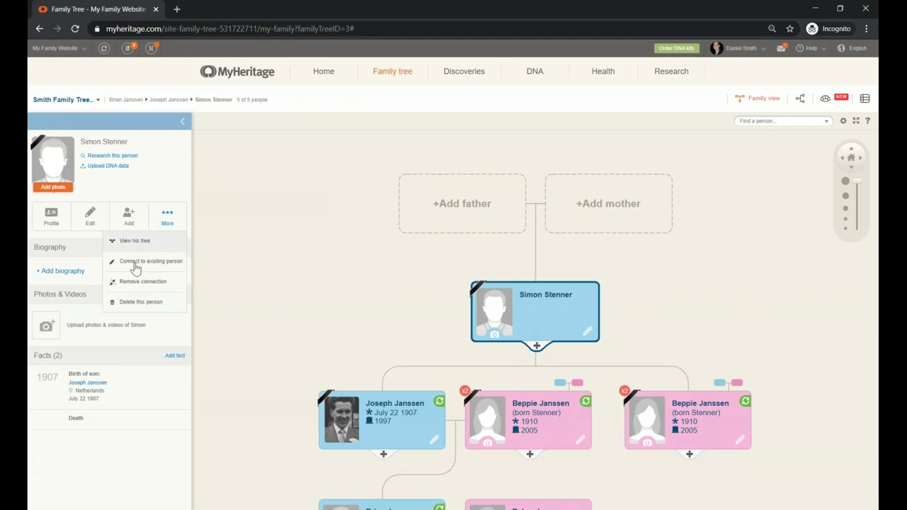
left_click(130, 283)
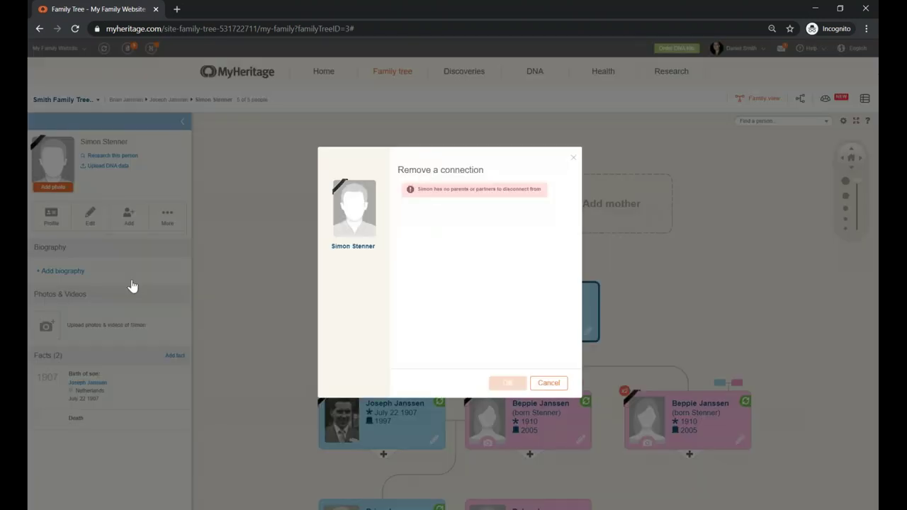
left_click(547, 383)
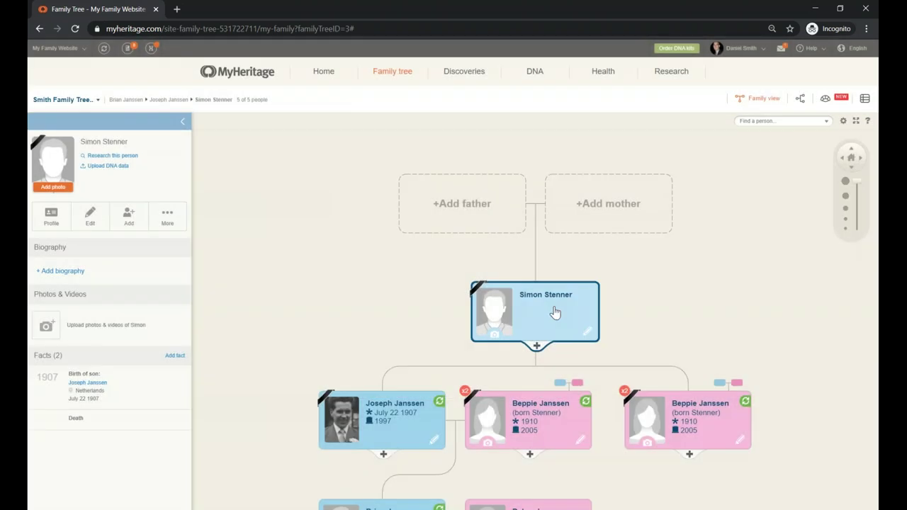
left_click(166, 216)
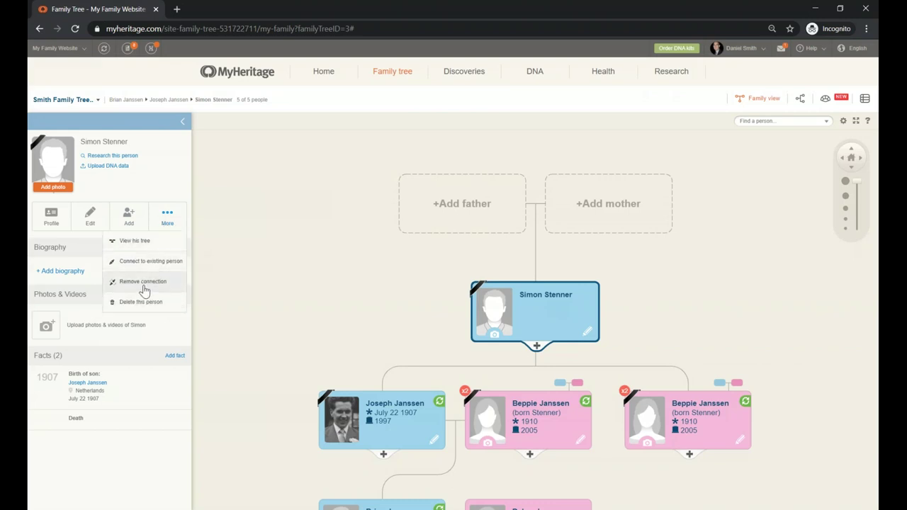
left_click(140, 282)
left_click(543, 380)
left_click(730, 428)
left_click(159, 219)
left_click(115, 289)
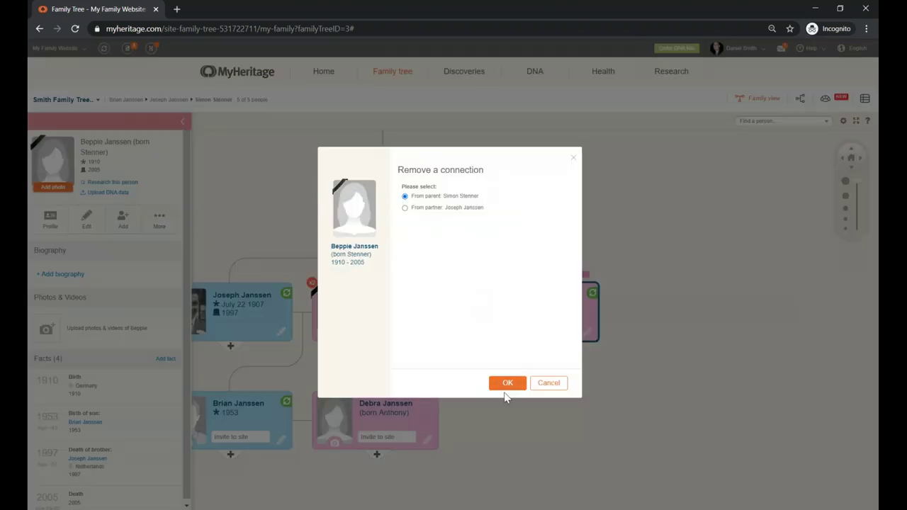
left_click(508, 382)
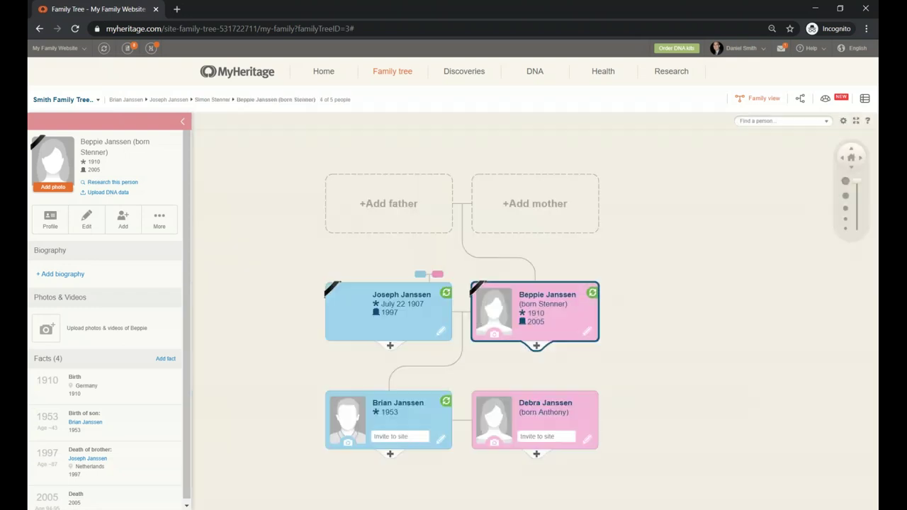
Attempt another connection removal, dismissing the notice that there is nothing to disconnect
left_click(433, 295)
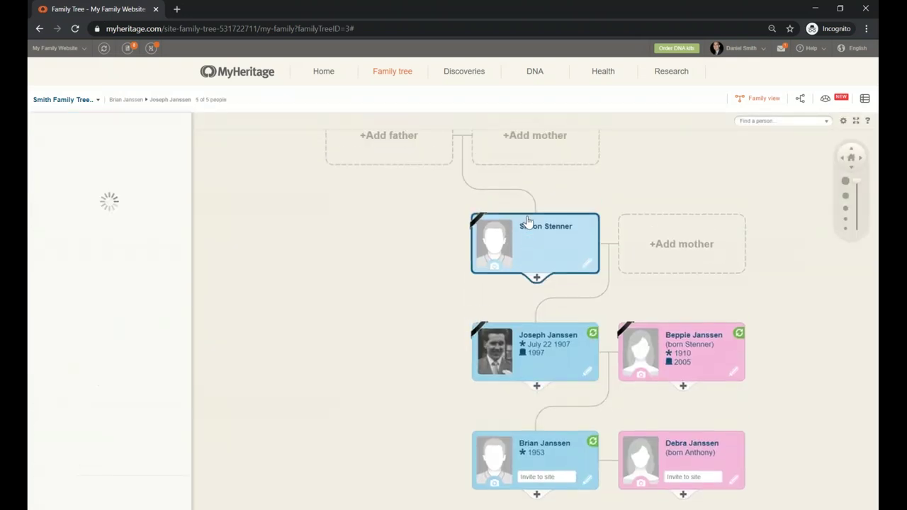
left_click(167, 216)
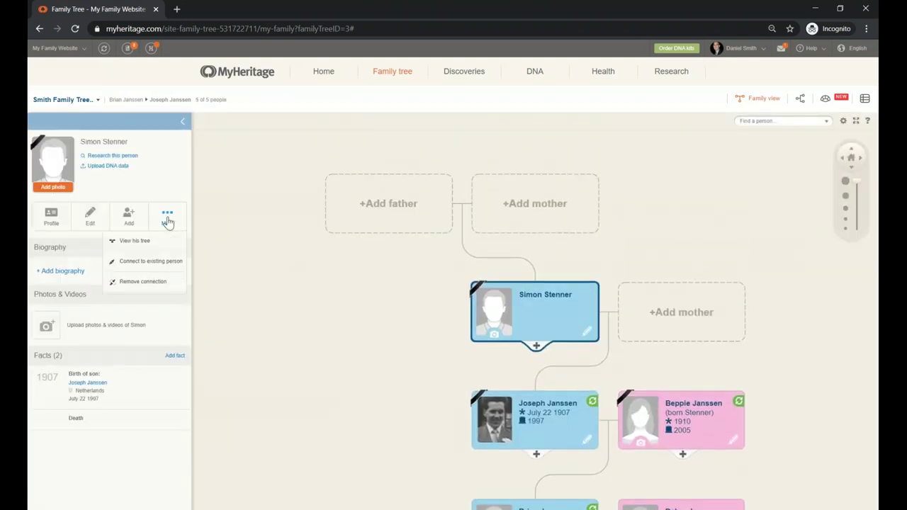
left_click(150, 283)
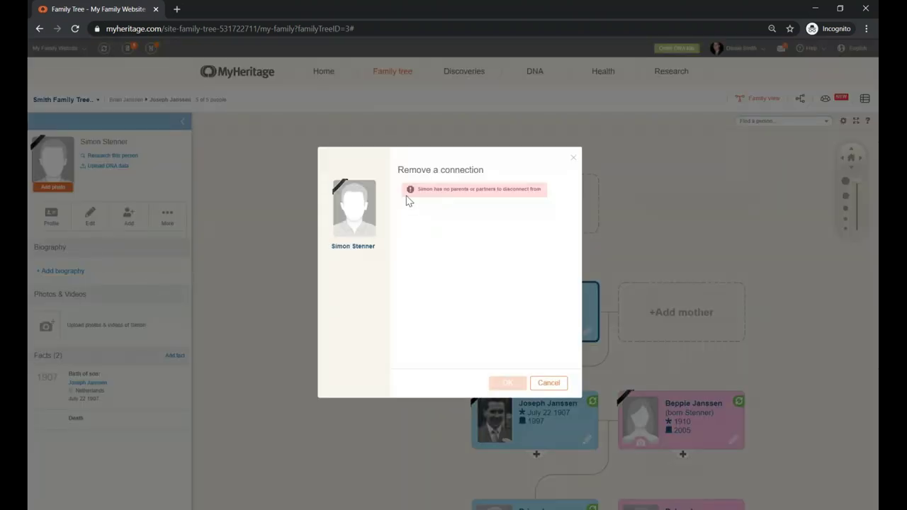
left_click(549, 382)
left_click(541, 424)
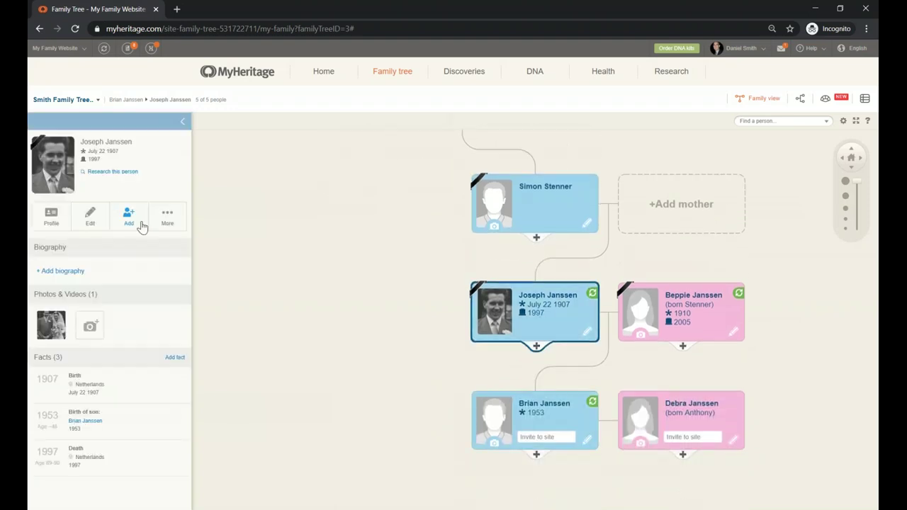
left_click(168, 218)
left_click(151, 284)
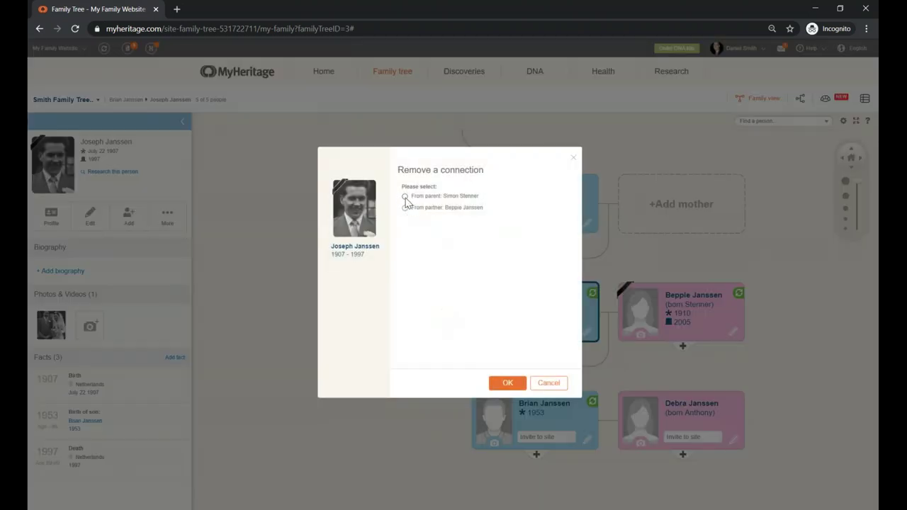
left_click(404, 197)
left_click(513, 383)
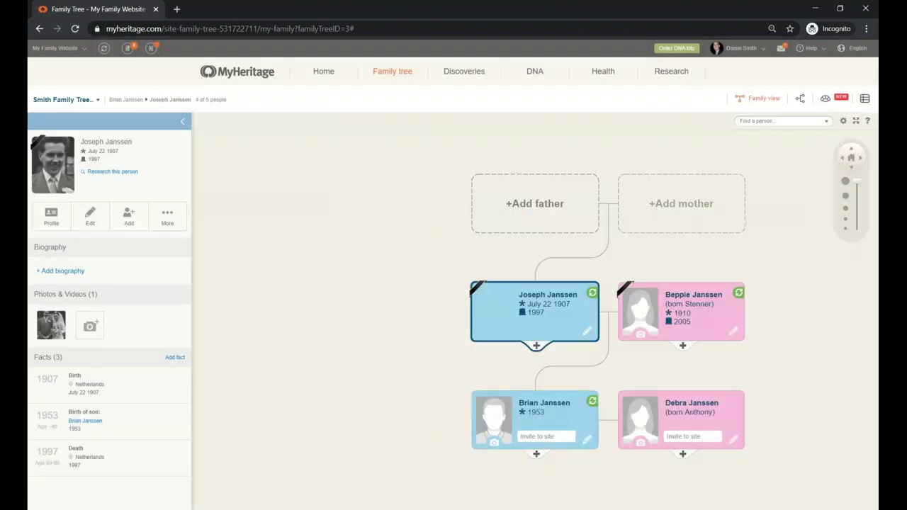
left_click(776, 122)
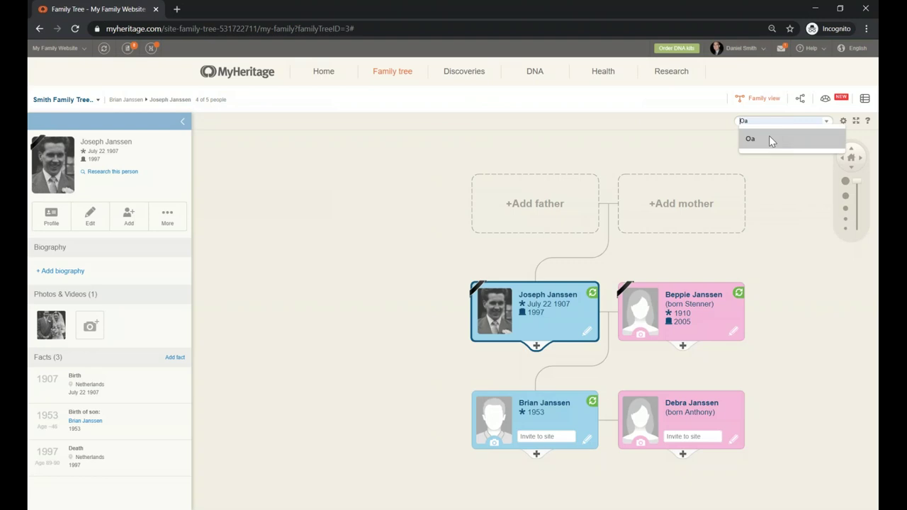
type("Simo")
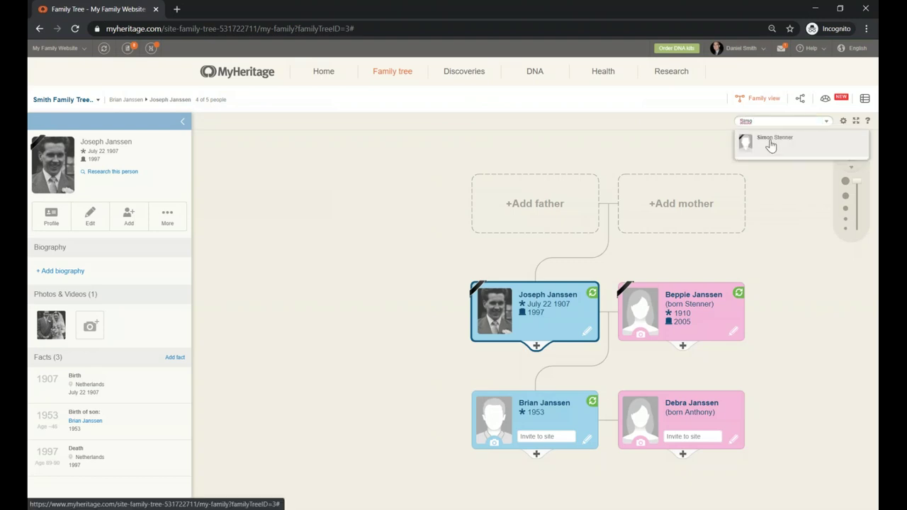
left_click(770, 144)
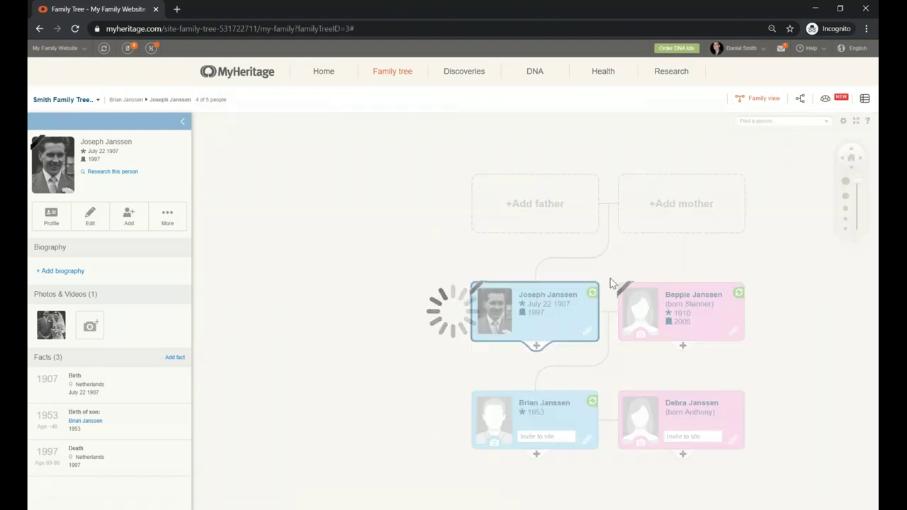
left_click_drag(597, 251, 585, 267)
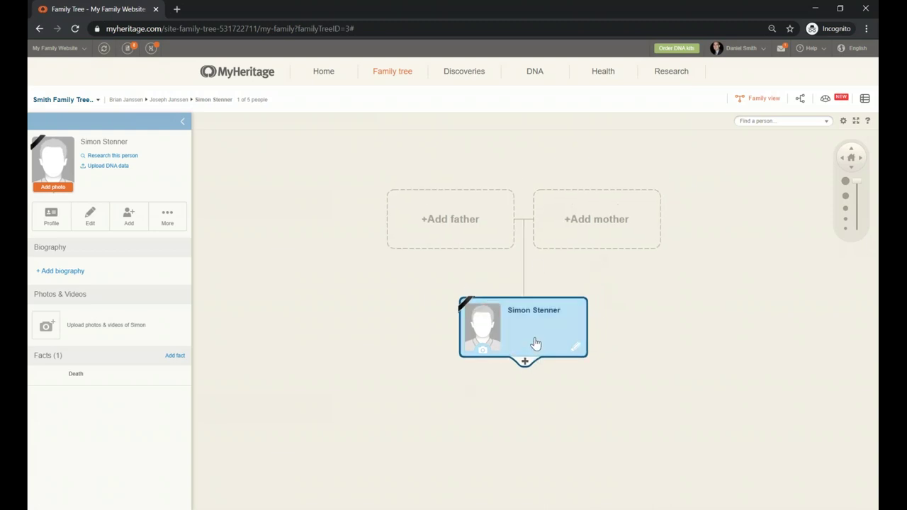
left_click(168, 219)
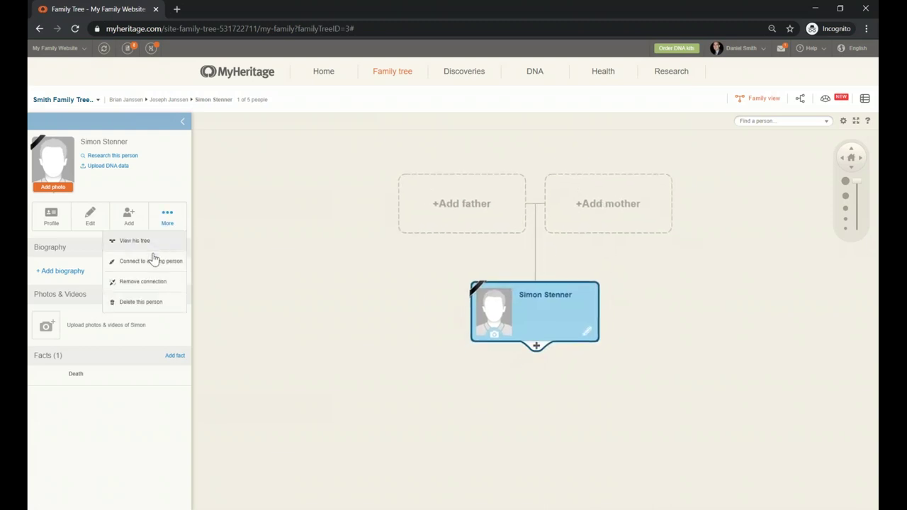
left_click(150, 264)
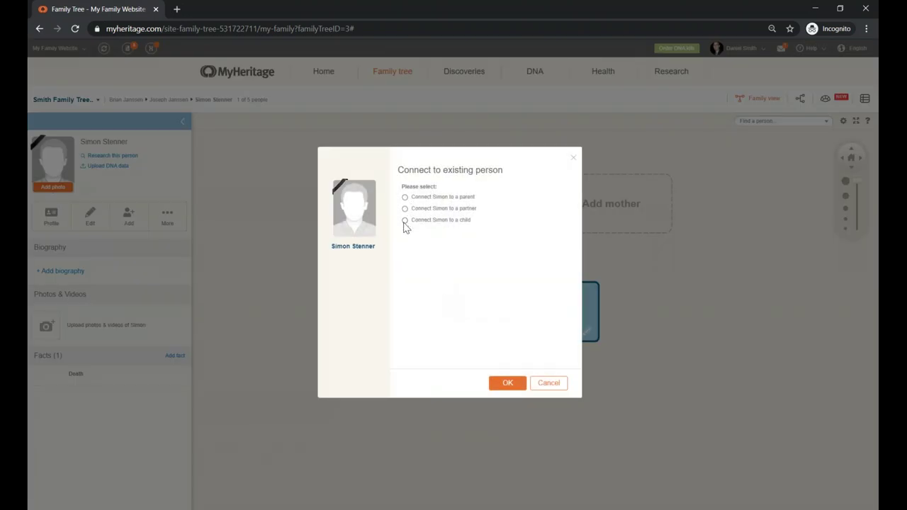
left_click(405, 221)
left_click(433, 251)
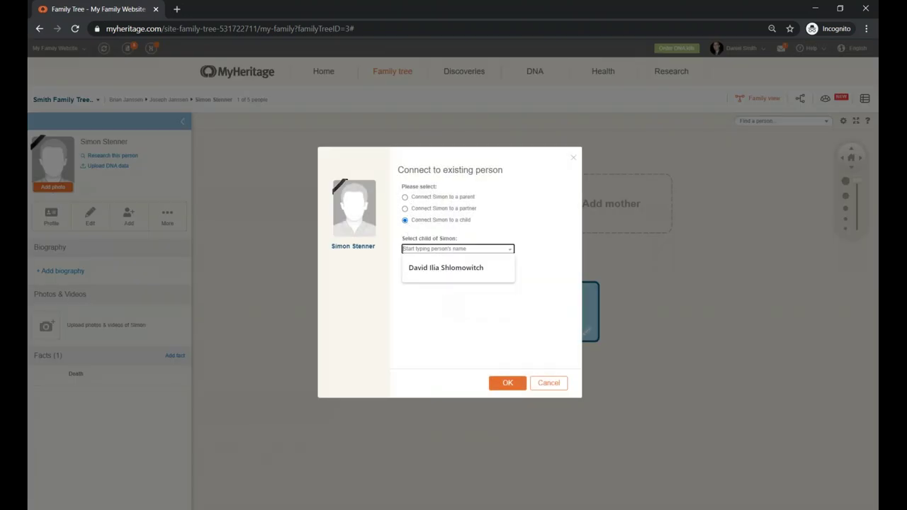
type("Be")
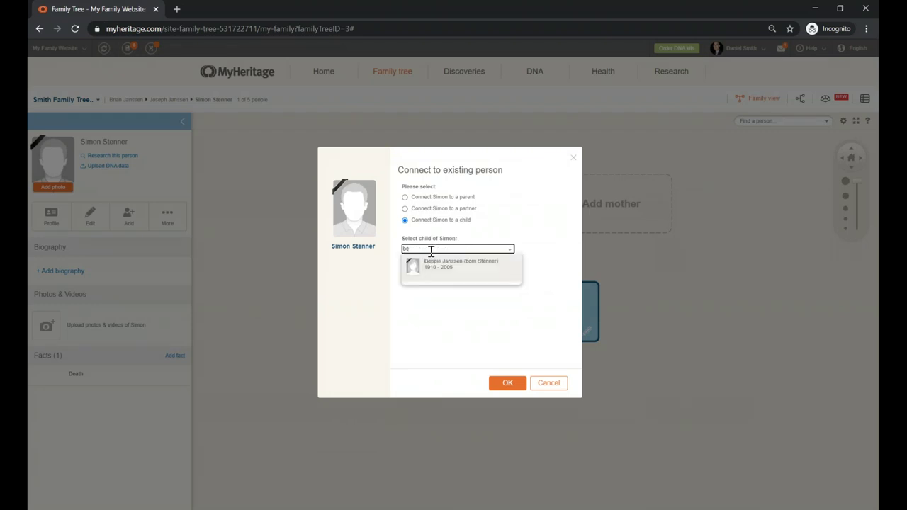
left_click(433, 269)
left_click(506, 383)
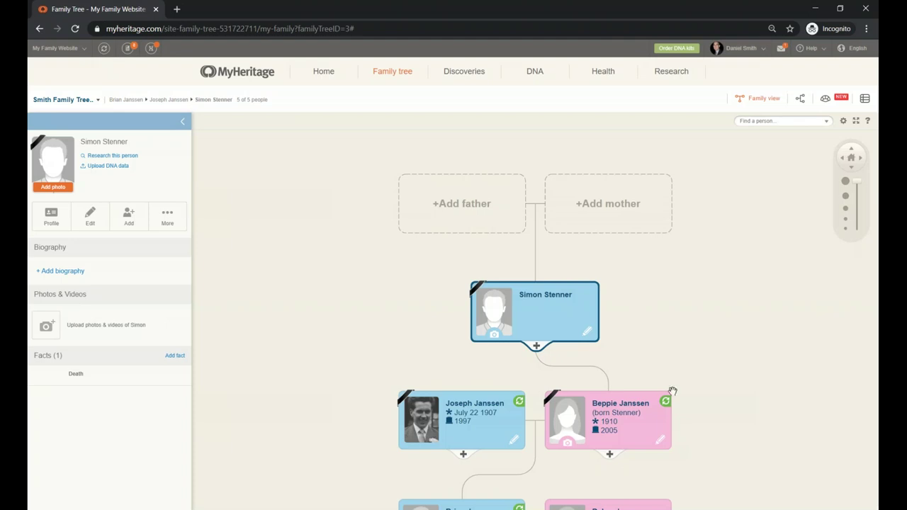
Review the lower generations, viewing Simon's add-relatives options but adding no one
left_click_drag(678, 361, 632, 250)
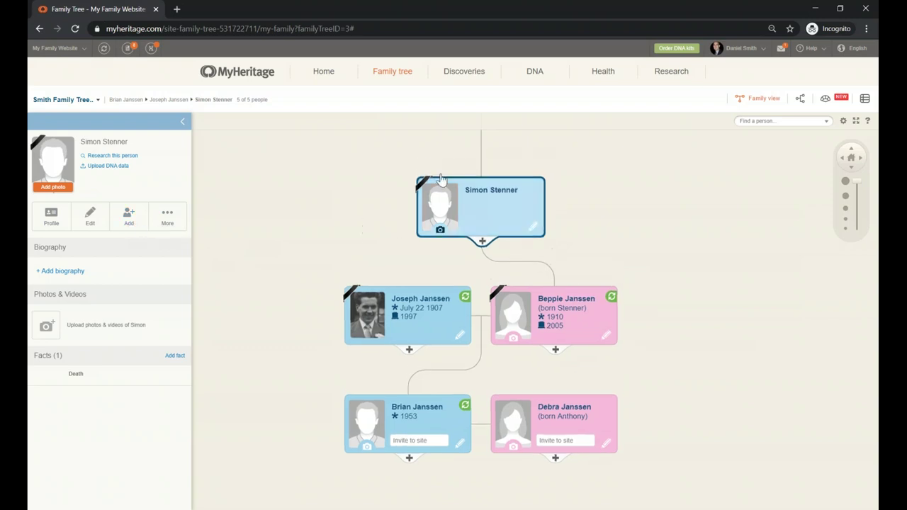
left_click(129, 218)
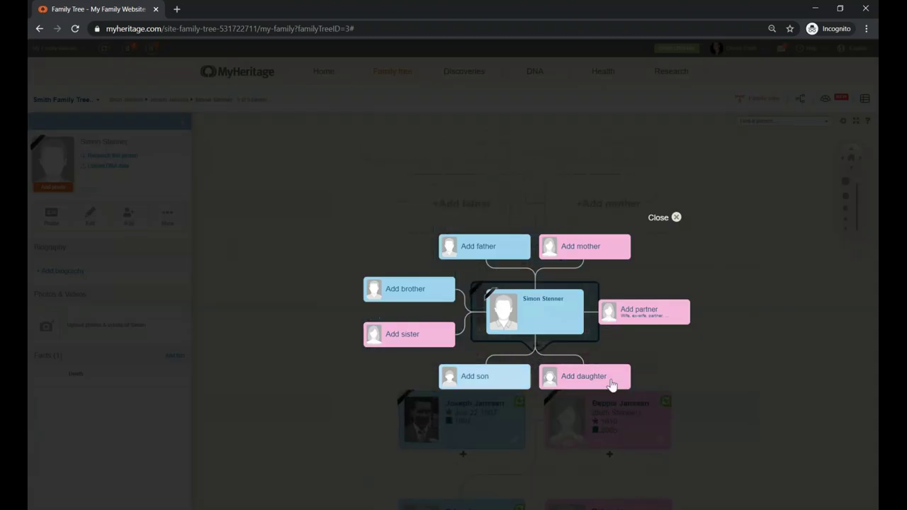
left_click(676, 219)
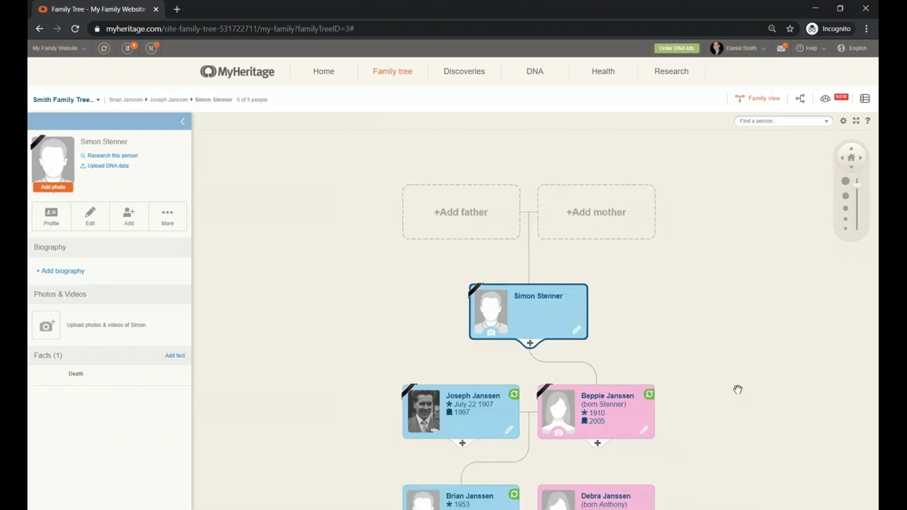
left_click_drag(735, 389, 605, 331)
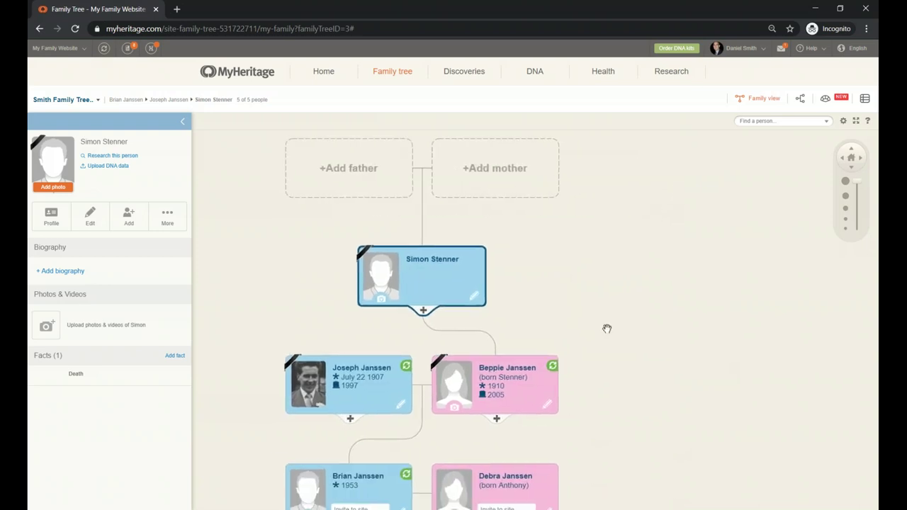
left_click(546, 409)
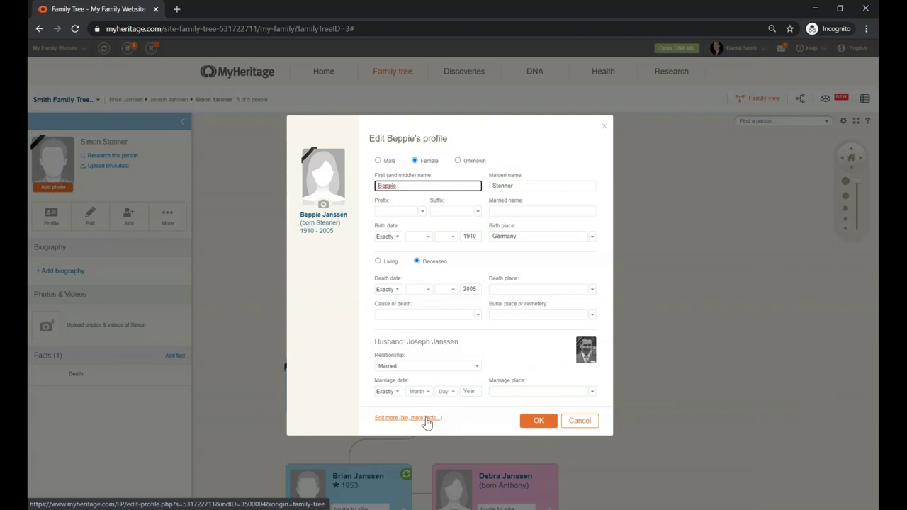
left_click(426, 418)
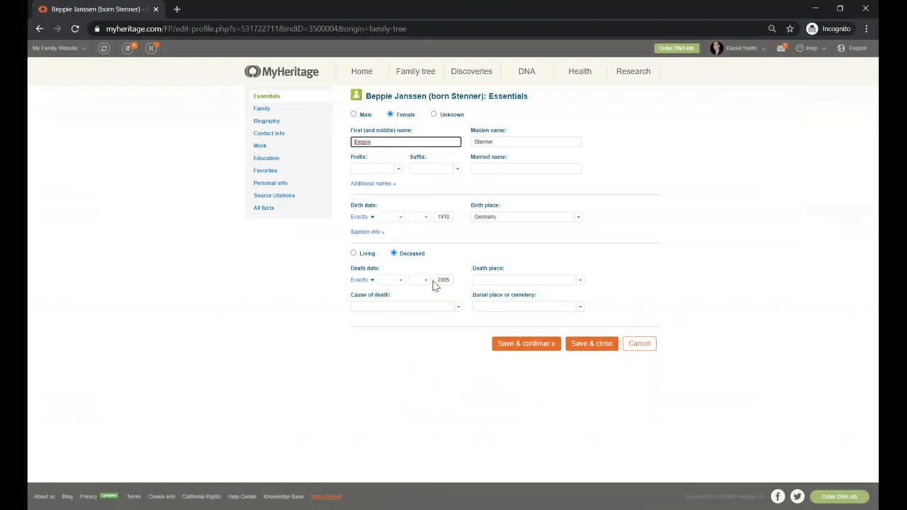
left_click(264, 112)
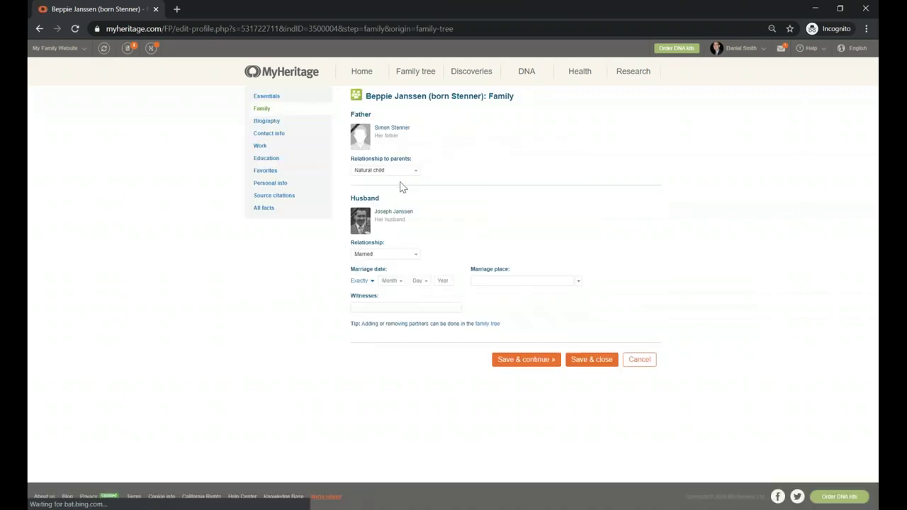
left_click(389, 170)
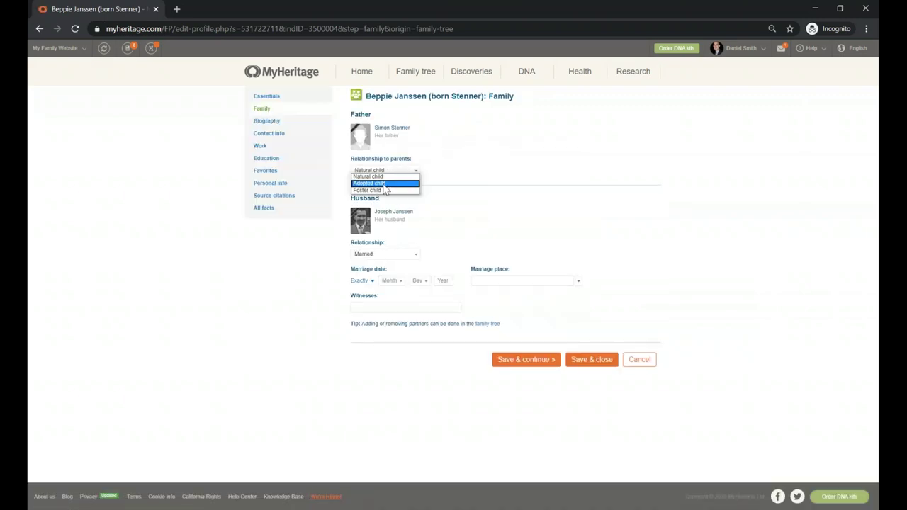
left_click(376, 183)
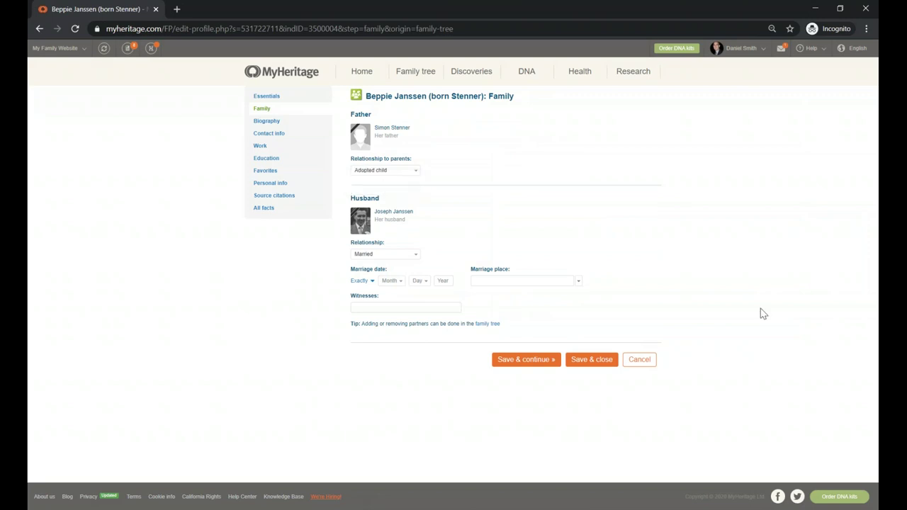
left_click(588, 359)
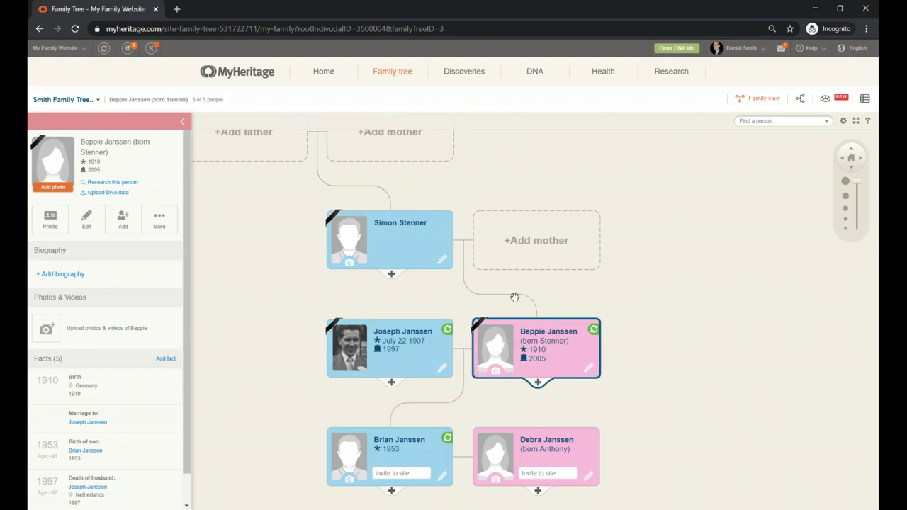
left_click(537, 385)
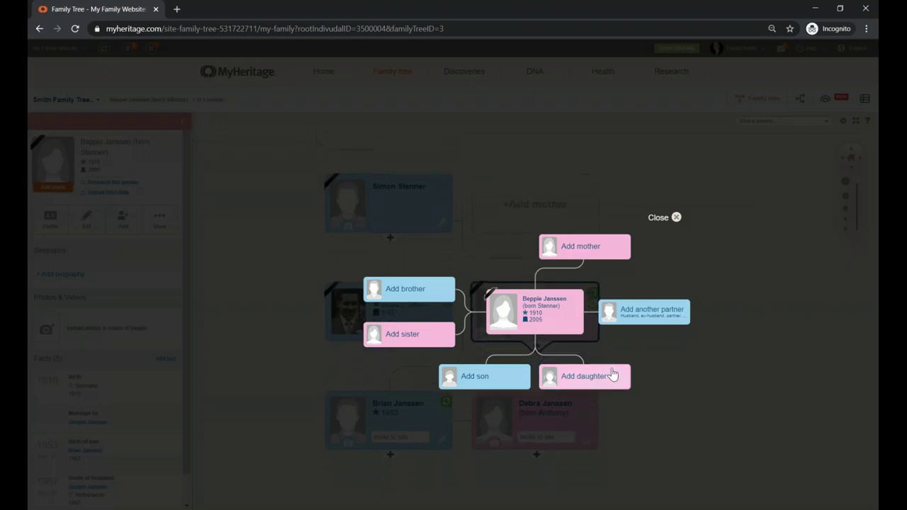
left_click(659, 314)
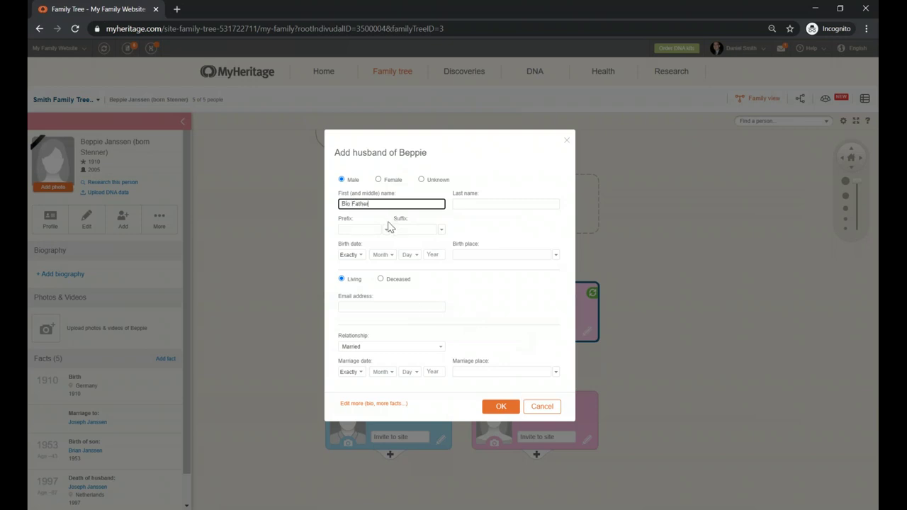
left_click(508, 410)
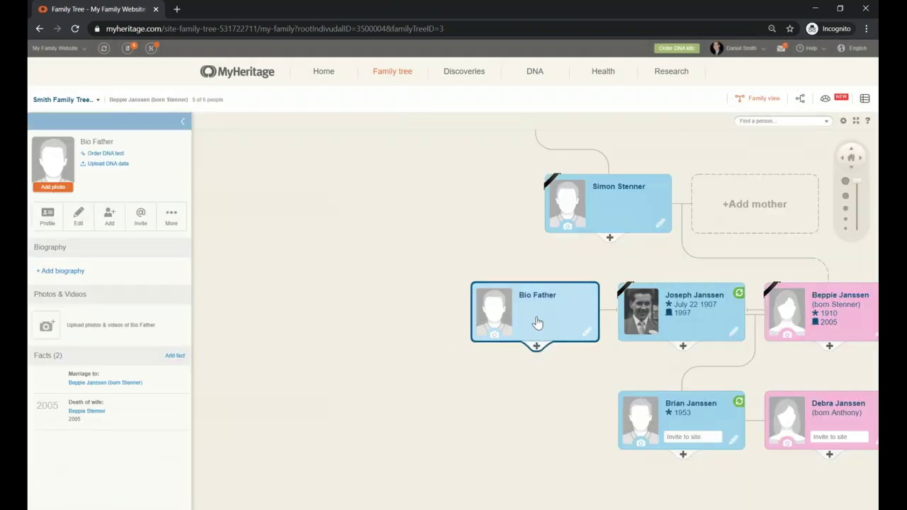
left_click(170, 216)
left_click(139, 282)
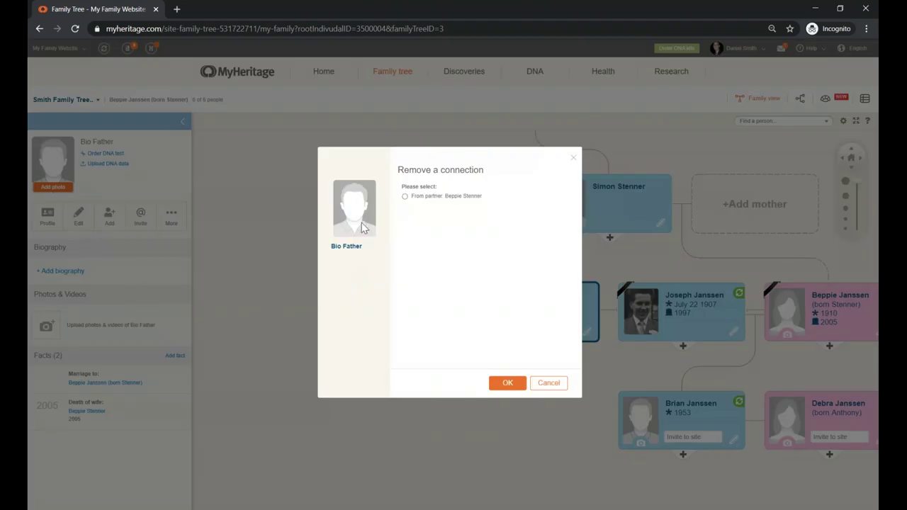
left_click(405, 197)
left_click(508, 383)
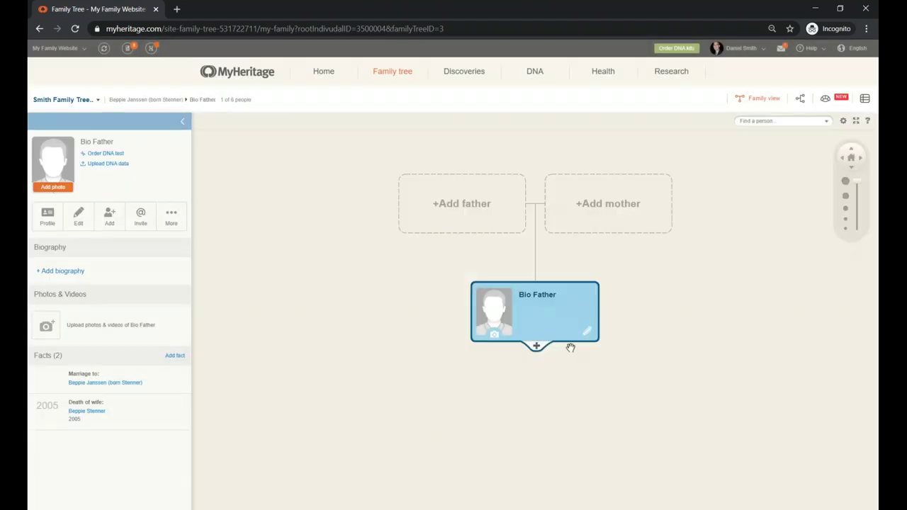
left_click(174, 219)
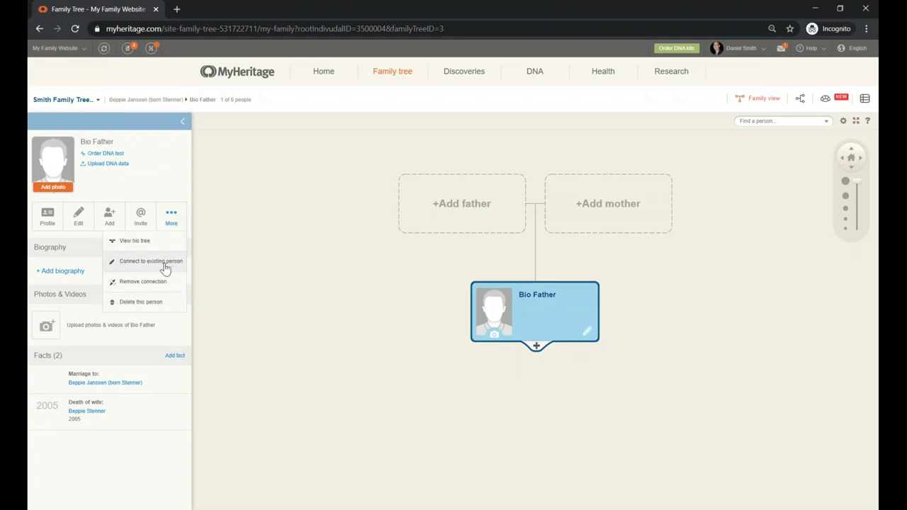
left_click(165, 268)
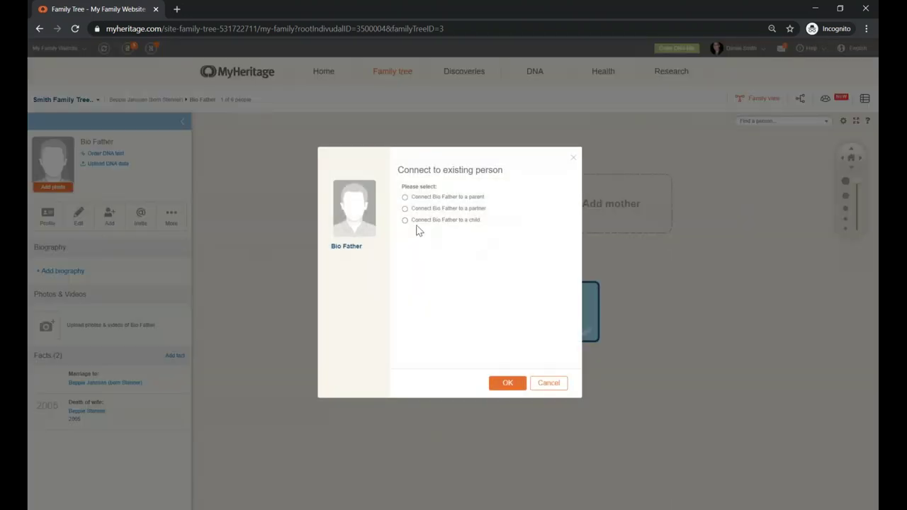
left_click(405, 197)
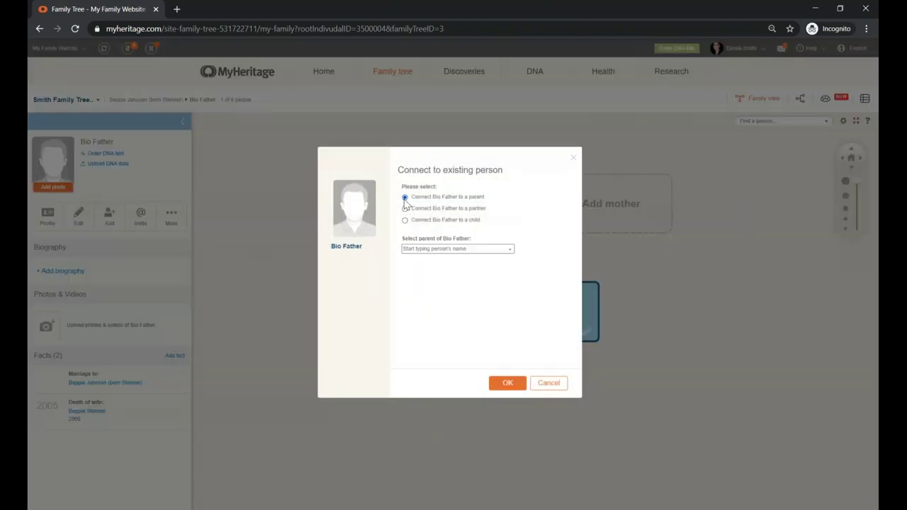
left_click(437, 250)
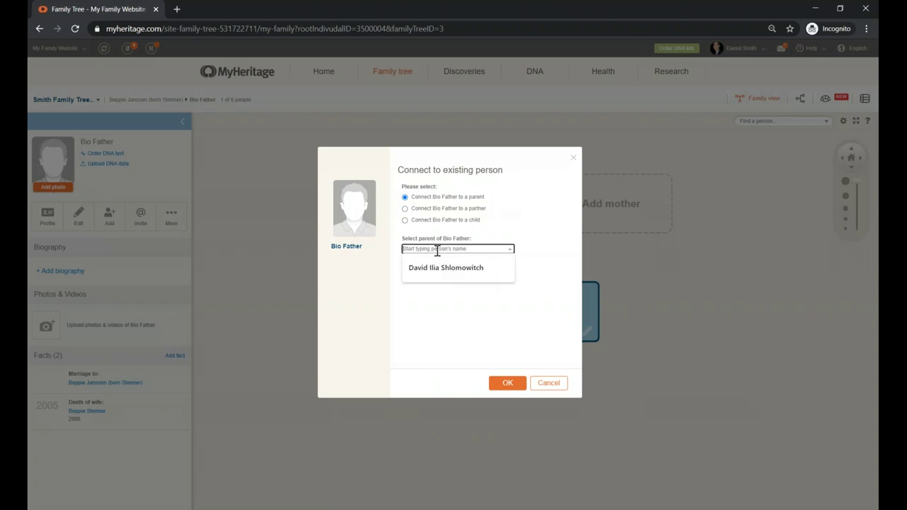
type("bi")
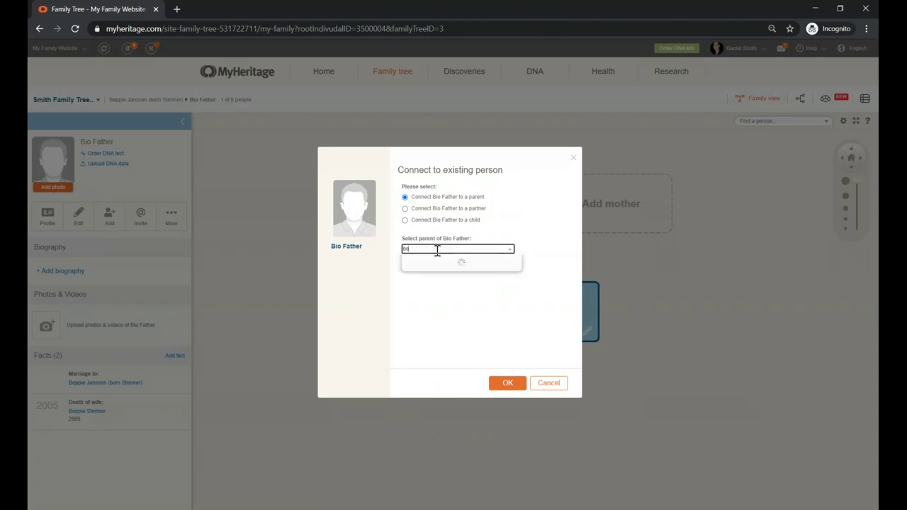
left_click(439, 276)
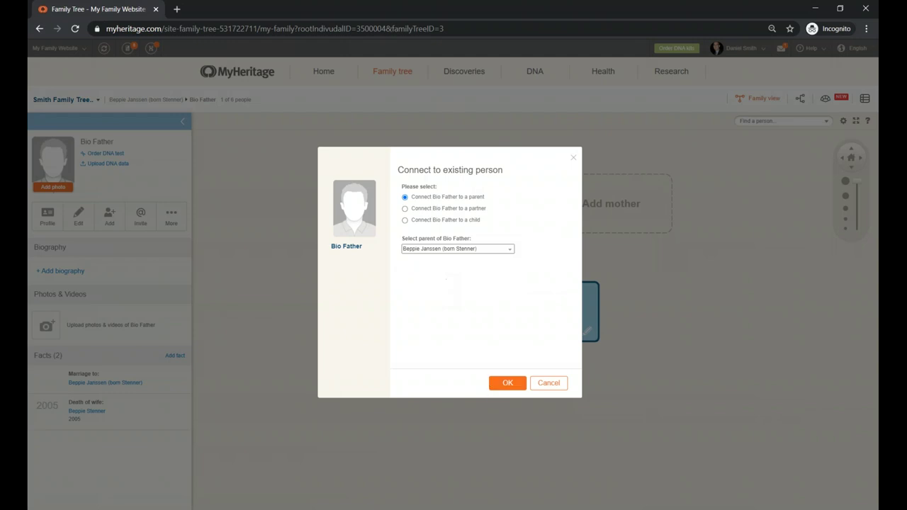
left_click(506, 384)
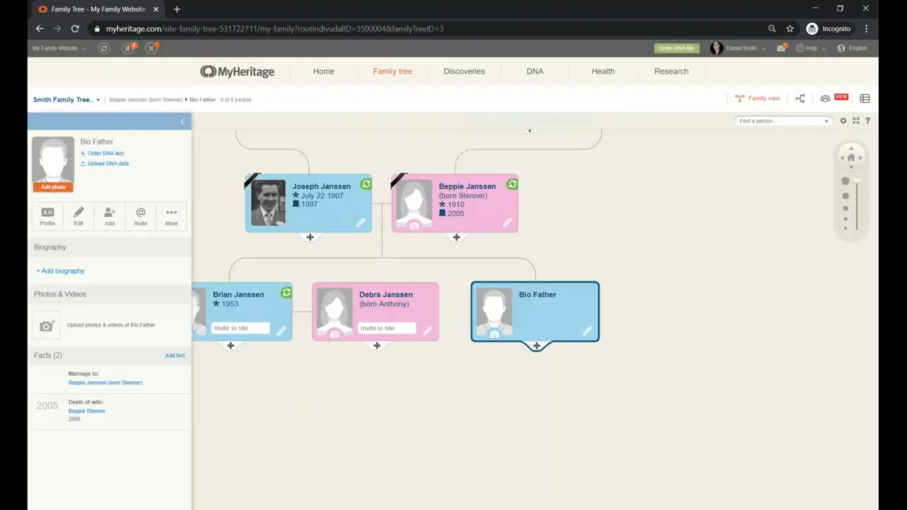
left_click_drag(611, 243, 735, 307)
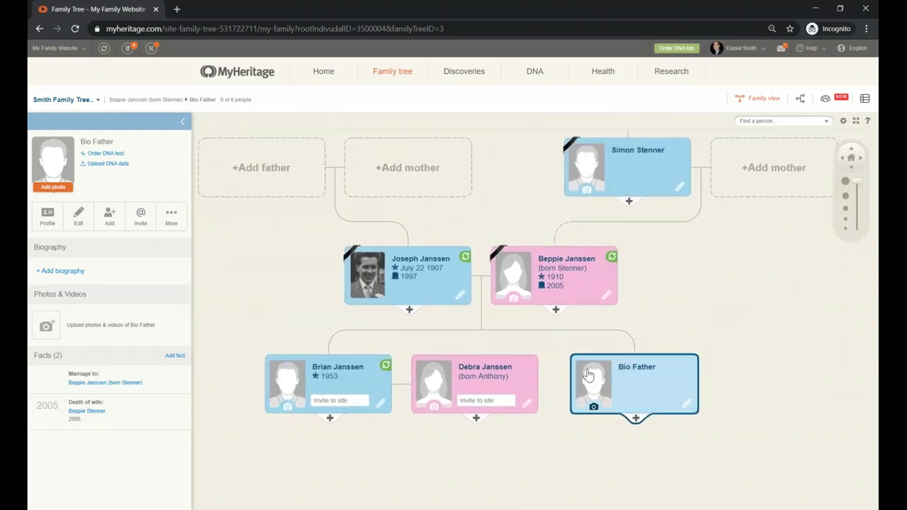
left_click(683, 409)
left_click(171, 217)
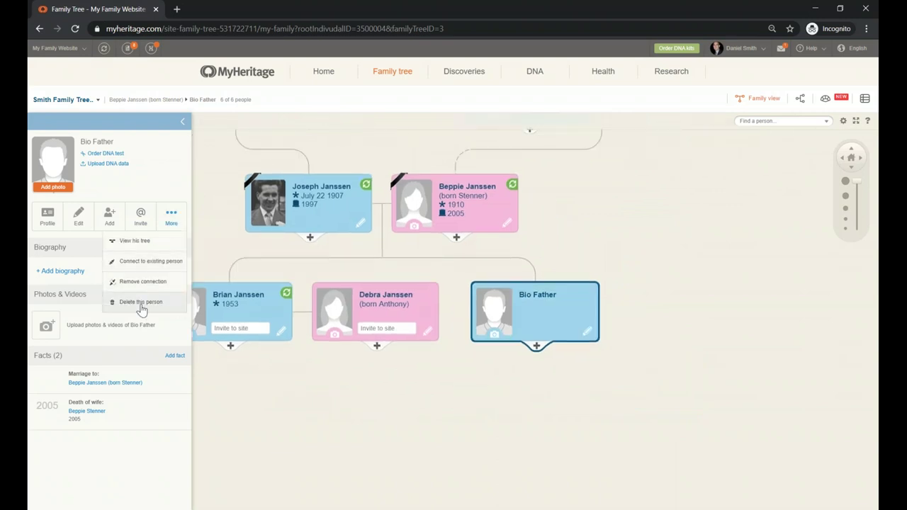
left_click(143, 281)
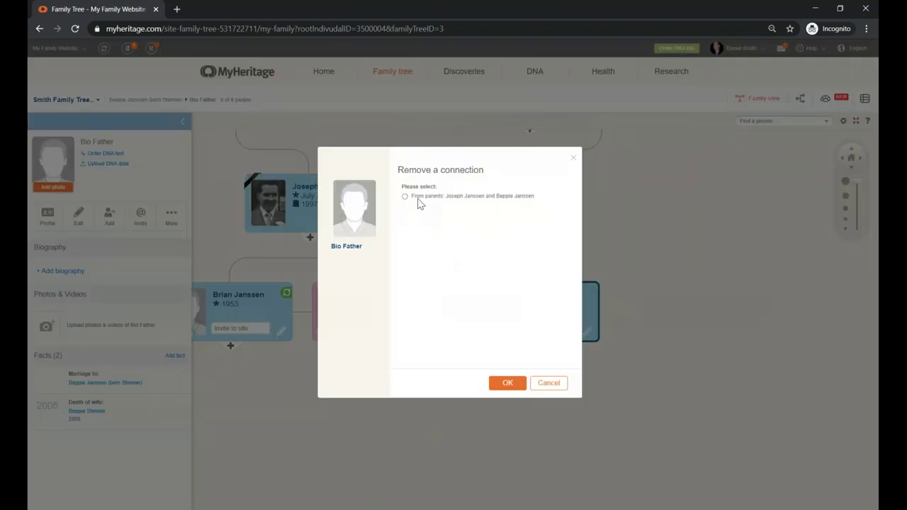
left_click(418, 201)
left_click(509, 384)
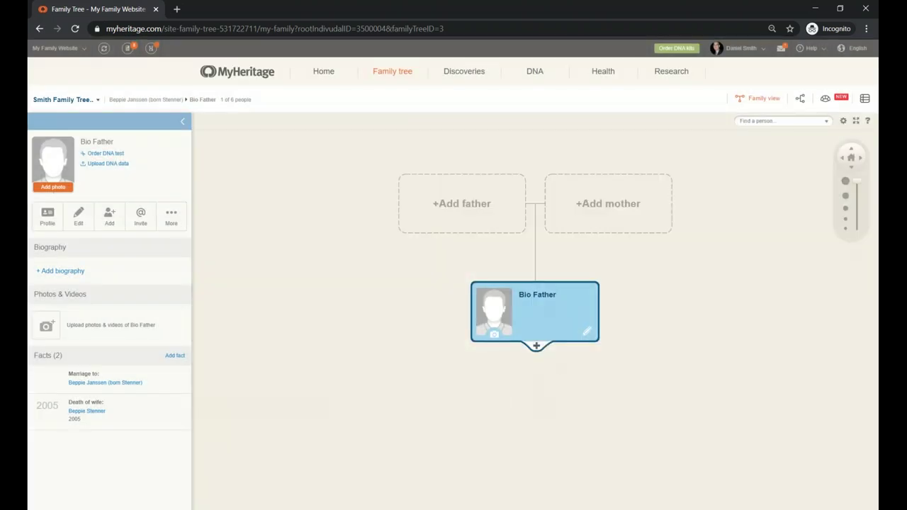
left_click(171, 220)
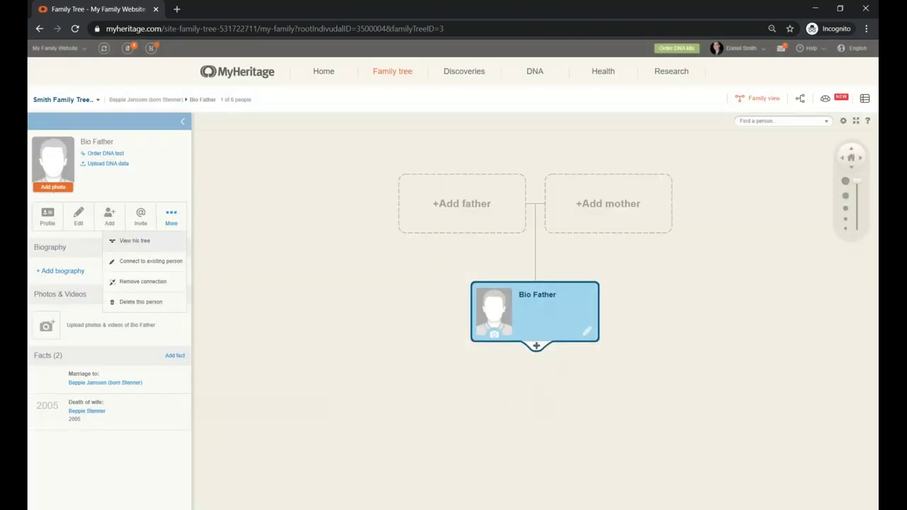
left_click(135, 262)
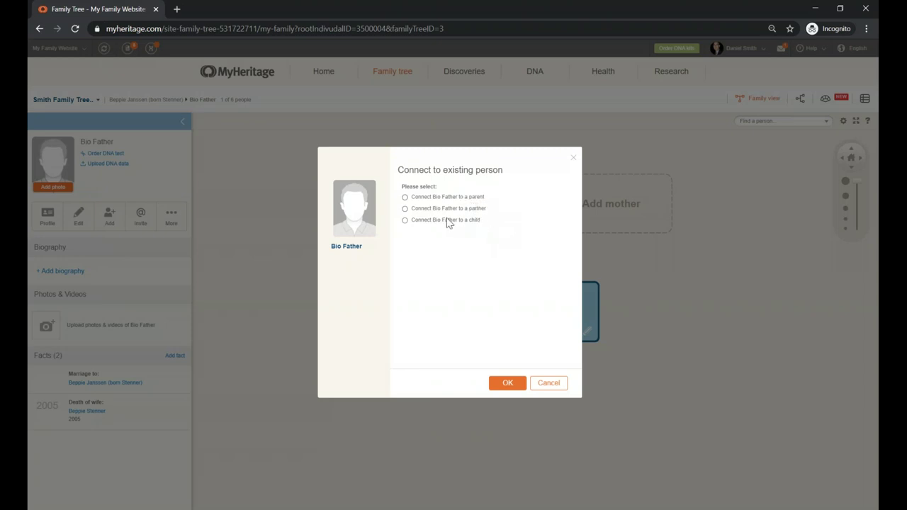
left_click(405, 221)
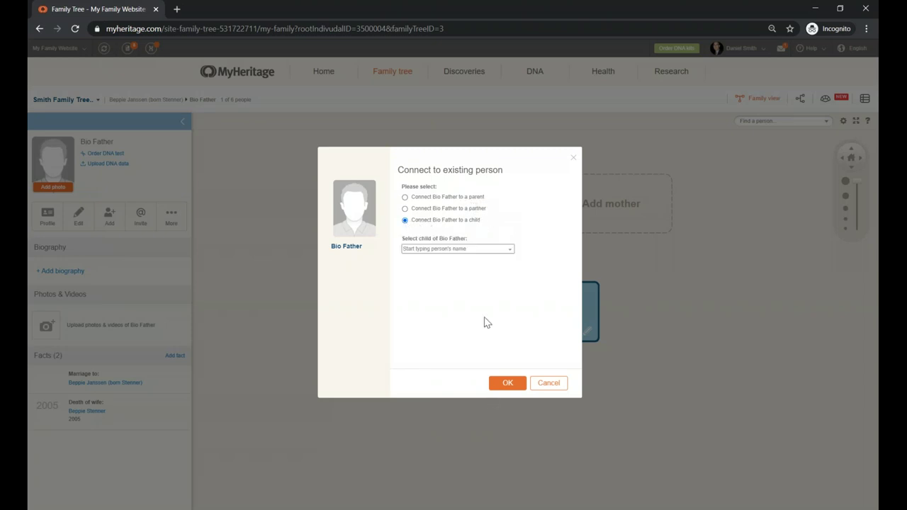
left_click(448, 250)
type("bep")
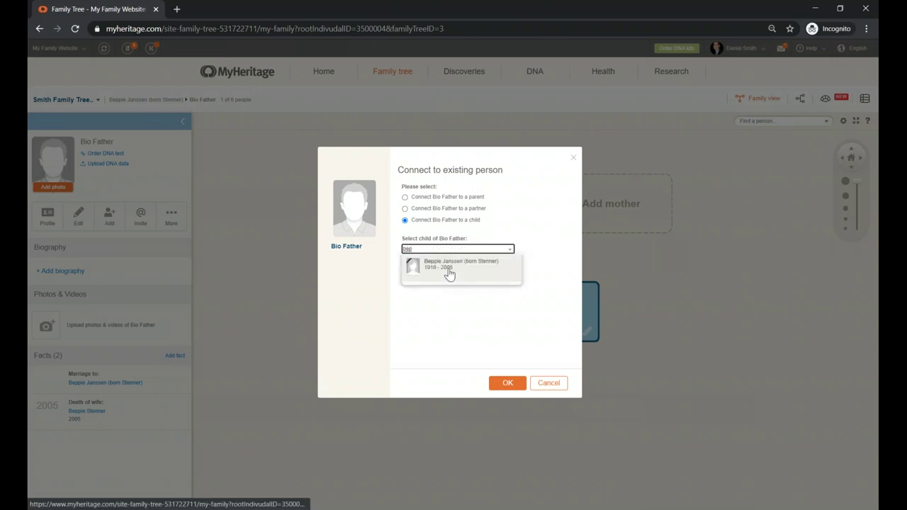
left_click(449, 268)
left_click(506, 384)
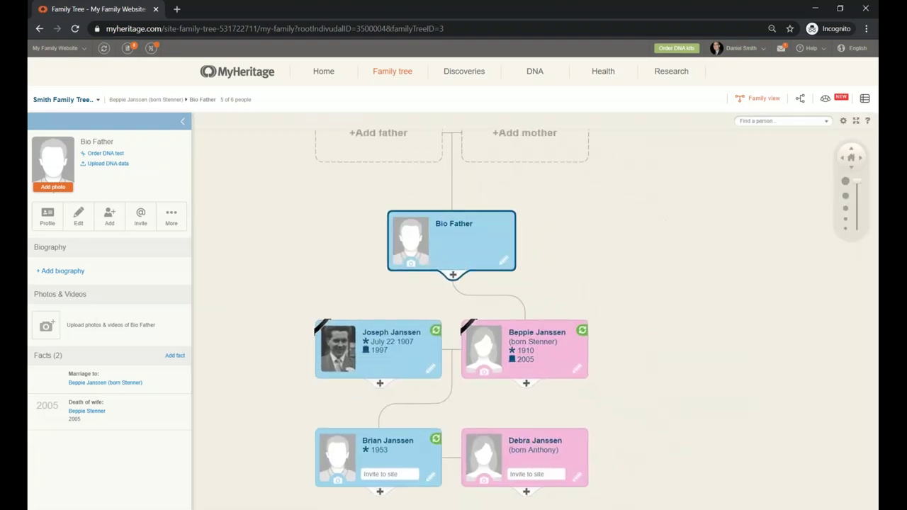
left_click(745, 121)
type("dan")
left_click(770, 143)
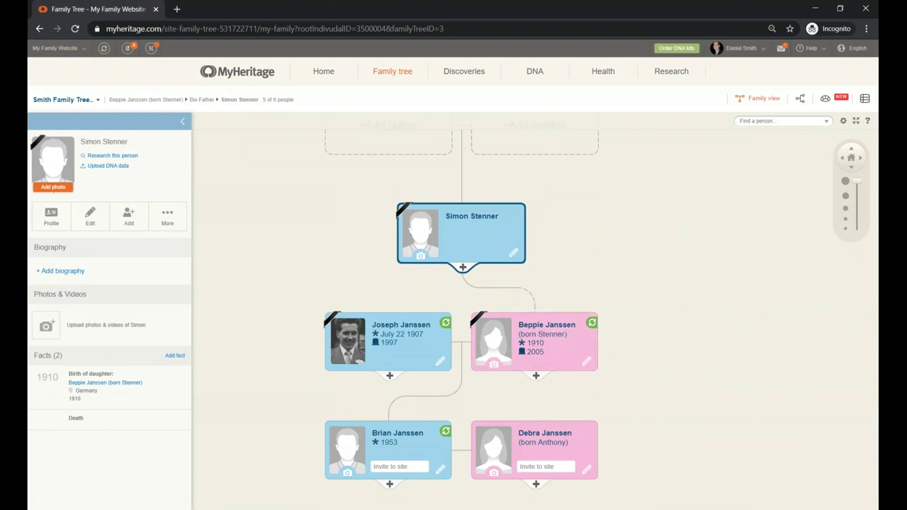
Search 'bio' and centre the tree on Bio Father to check his three facts
left_click(780, 120)
type("bio")
left_click(771, 139)
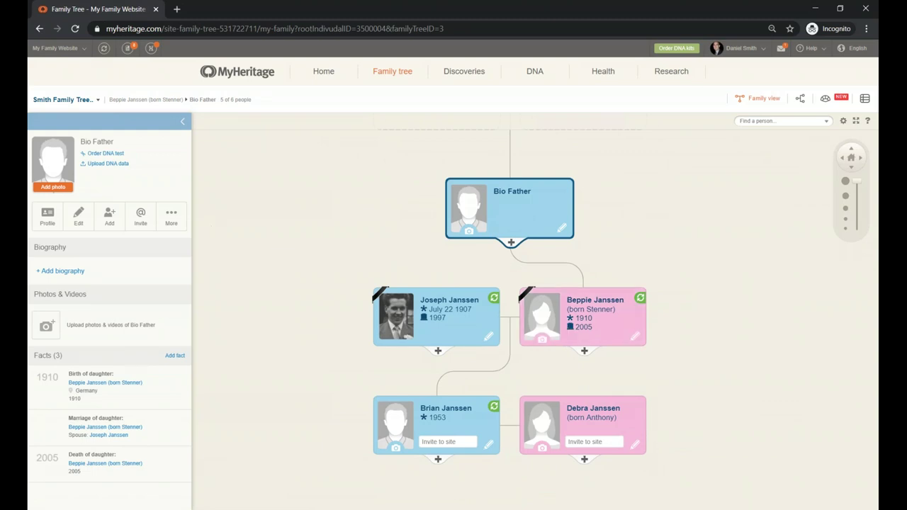
mouse_move(385, 81)
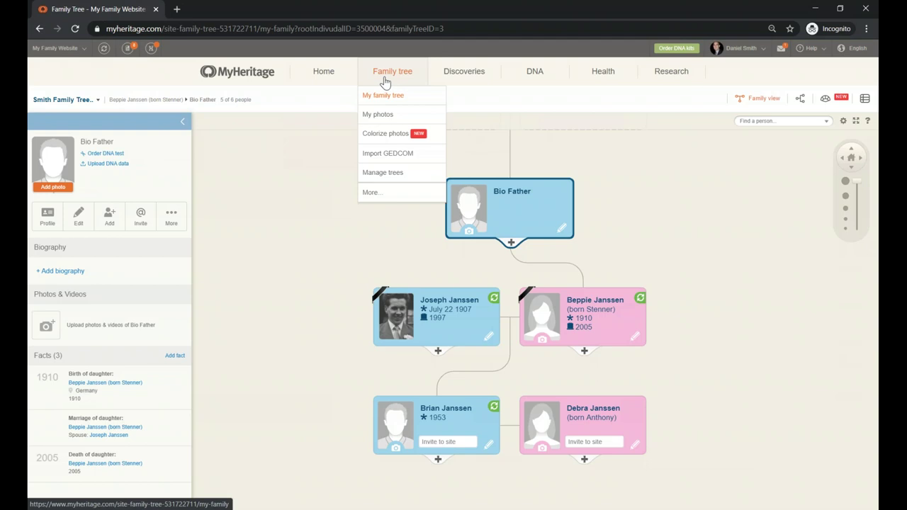
Scroll through the Manage trees list and open Smith Family Tree.. from it
left_click(397, 178)
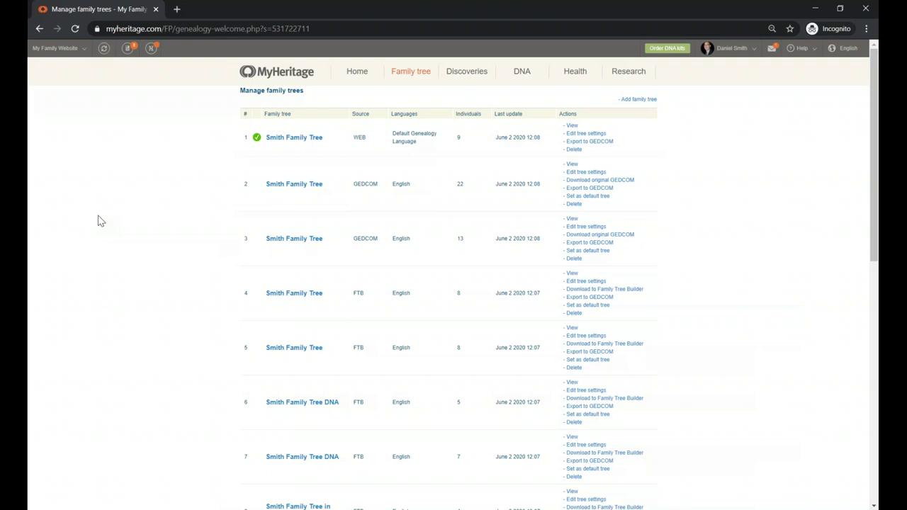
scroll(256, 269, "down", 3)
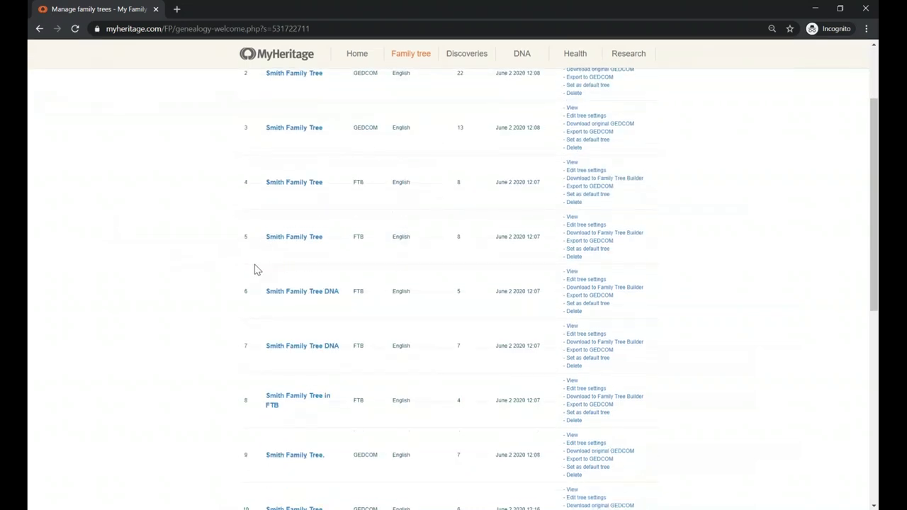
scroll(256, 269, "down", 3)
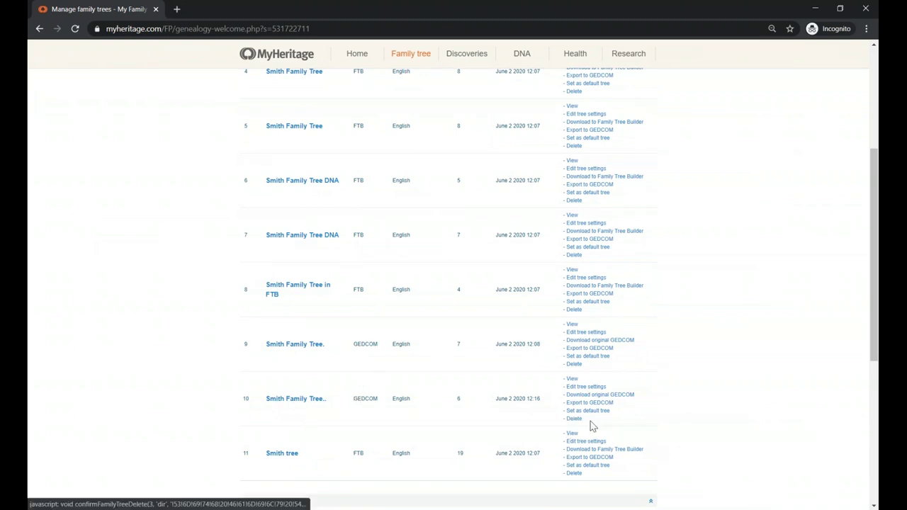
left_click_drag(592, 426, 565, 422)
scroll(591, 421, "down", 2)
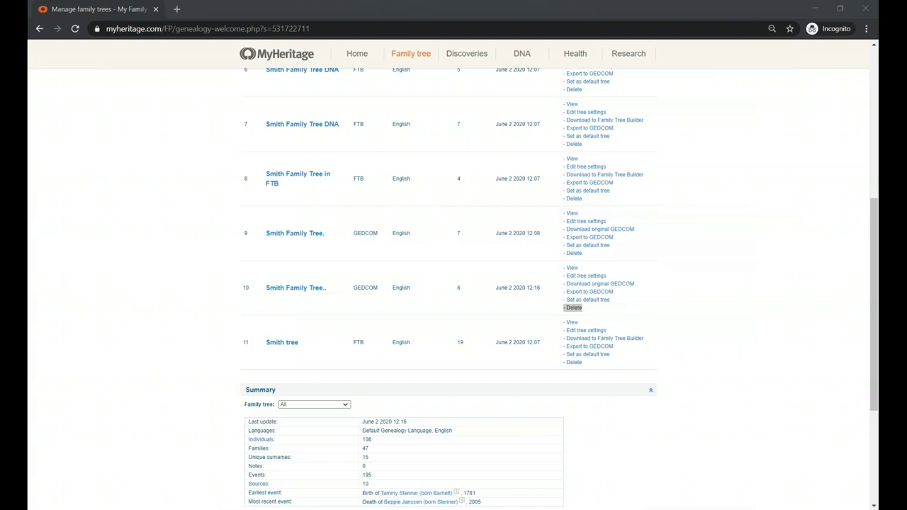
left_click(314, 290)
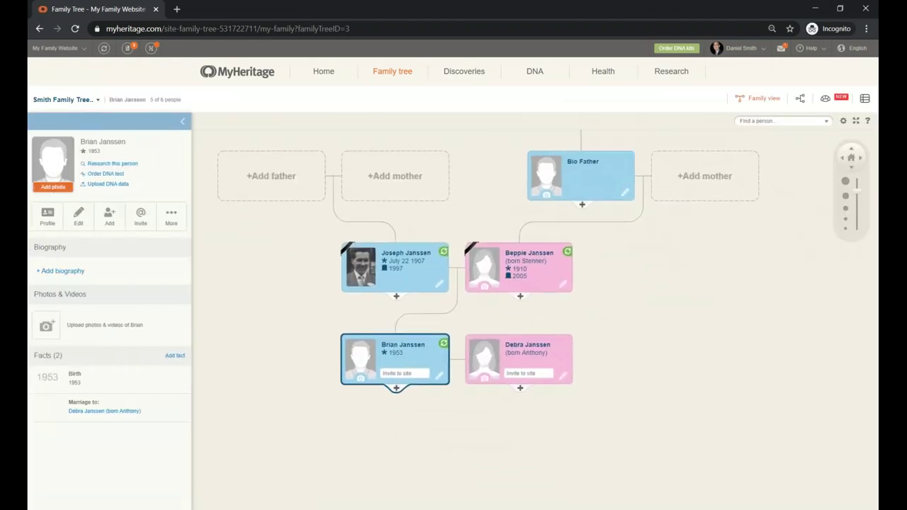
left_click(399, 272)
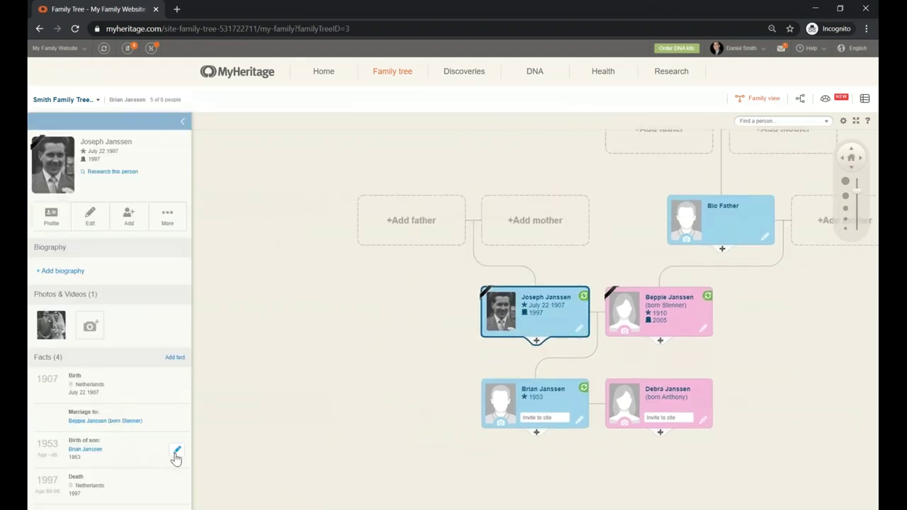
left_click(176, 453)
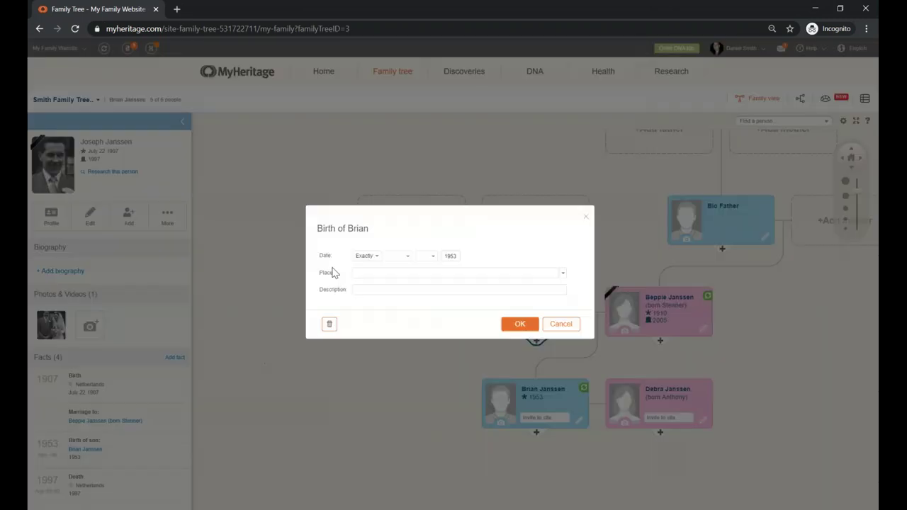
left_click(585, 217)
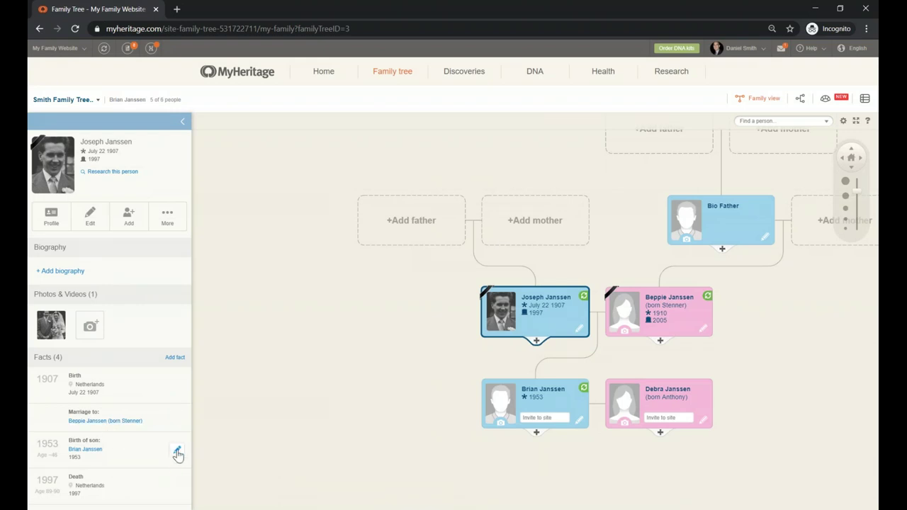
left_click(178, 453)
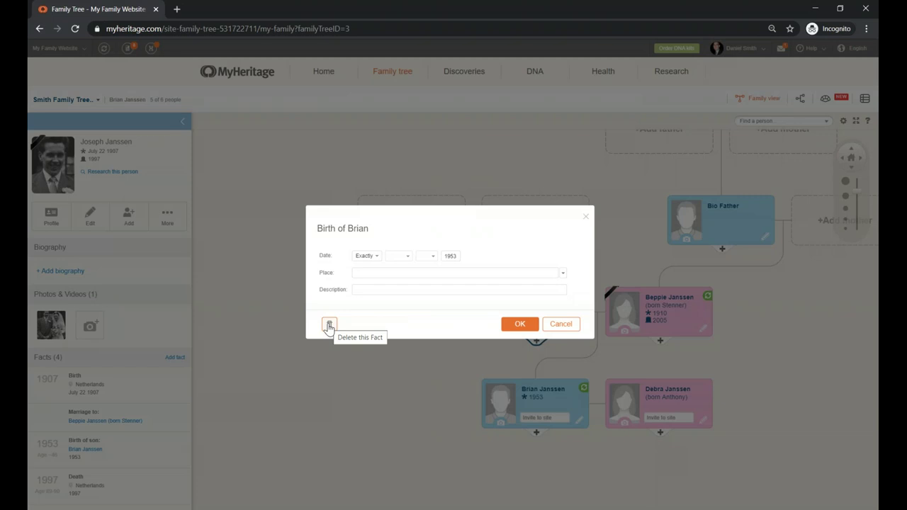
left_click(571, 330)
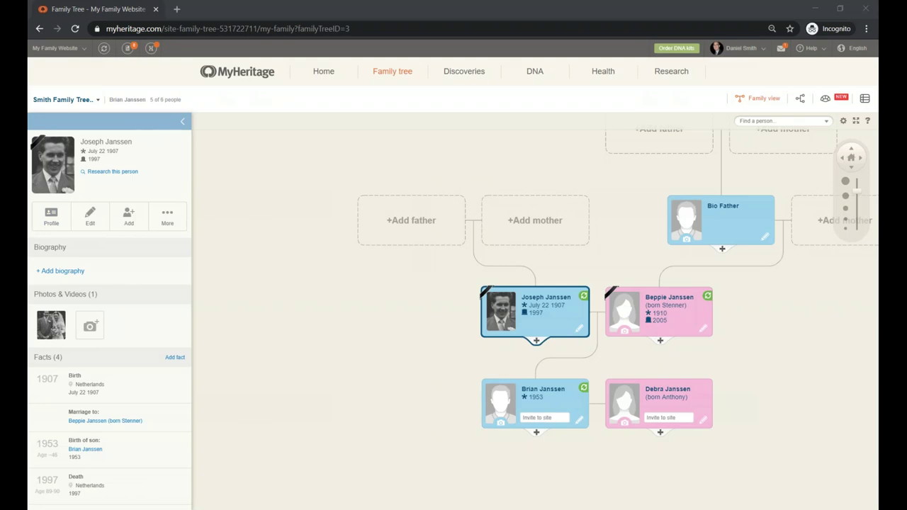
Scroll the Manage trees list and open row 10's Smith Family Tree link
mouse_move(409, 80)
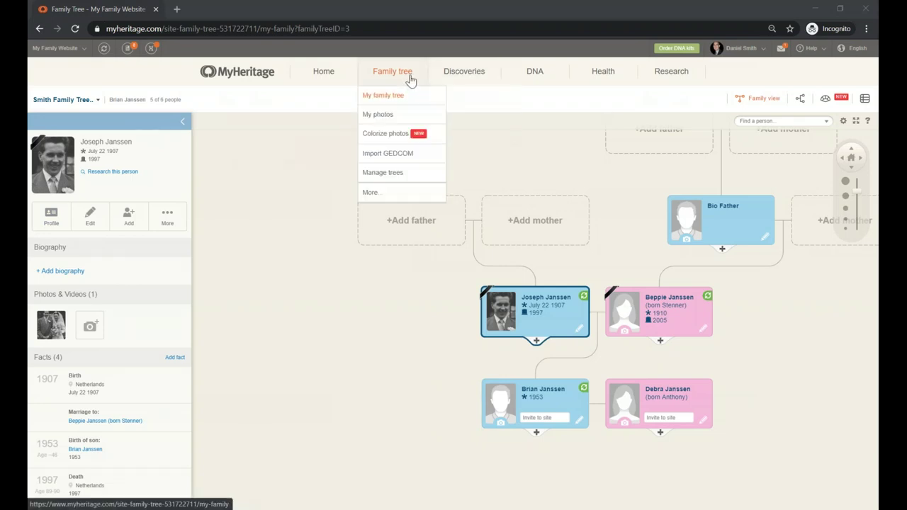
left_click(387, 178)
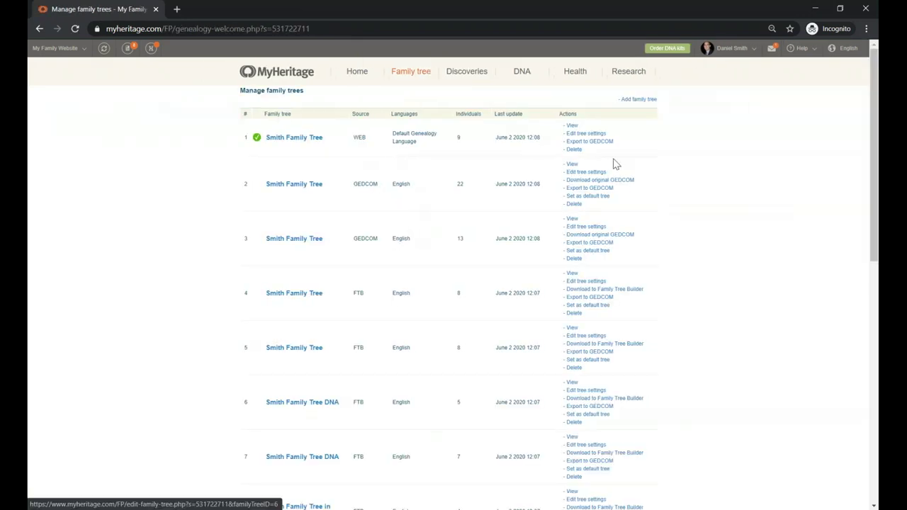
left_click_drag(587, 210, 564, 213)
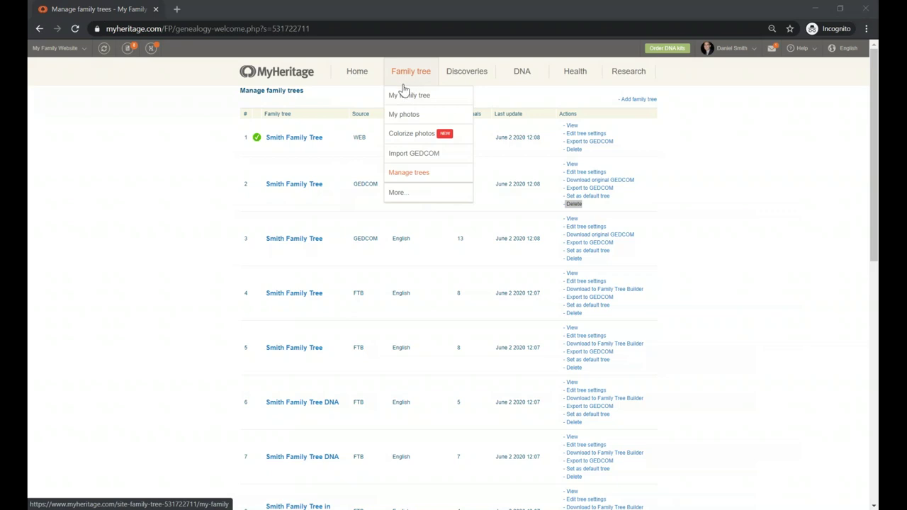
scroll(219, 376, "down", 3)
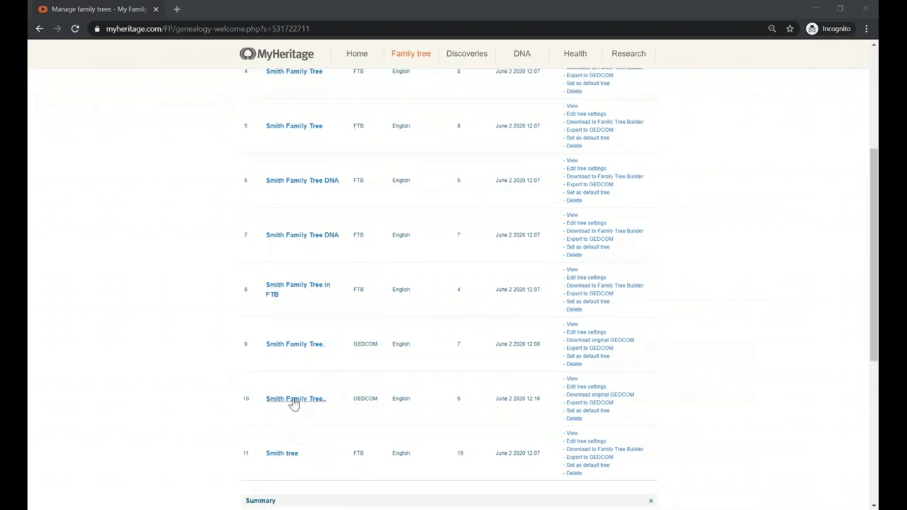
left_click(294, 401)
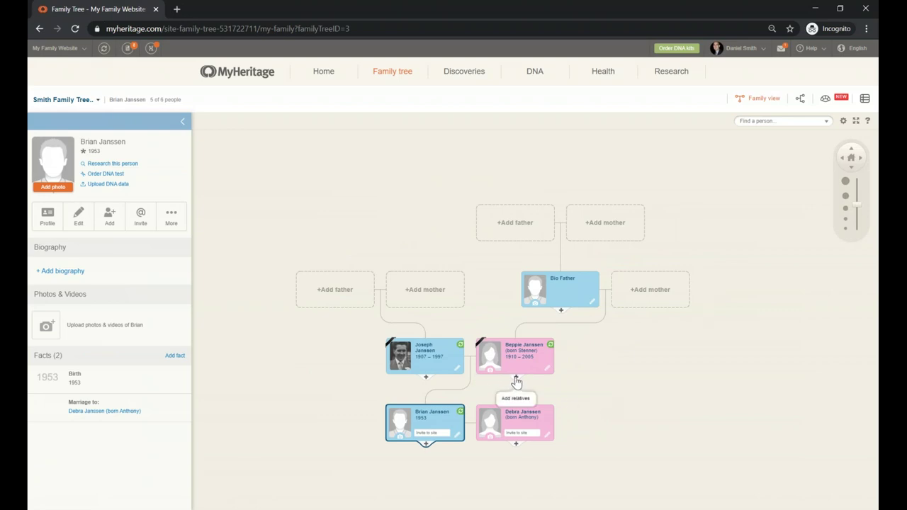
left_click(515, 380)
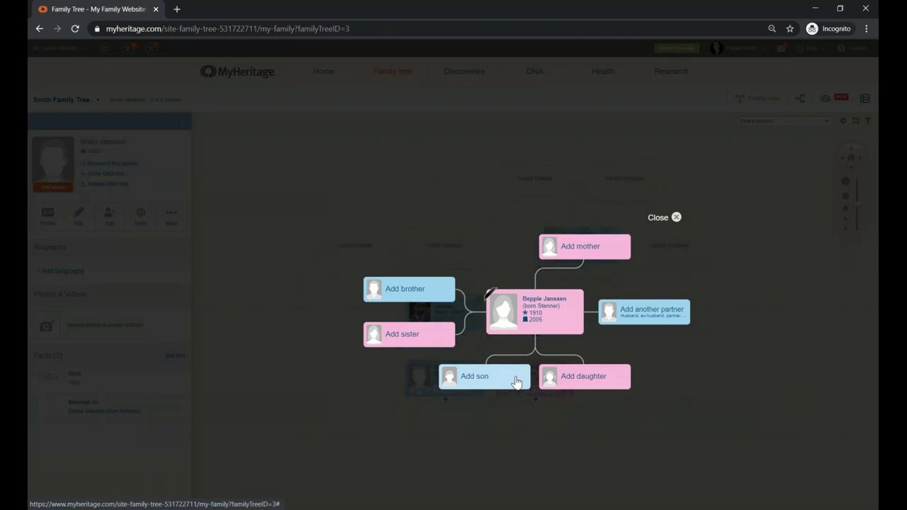
left_click(676, 218)
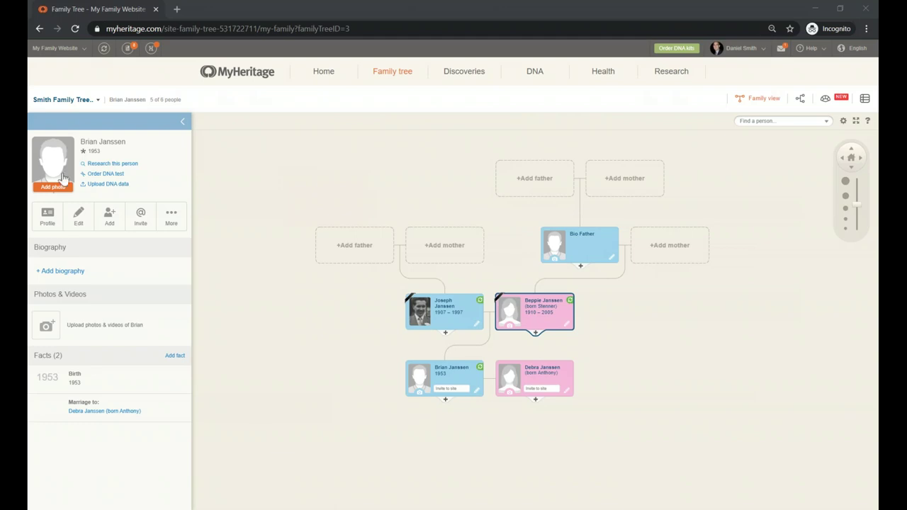
scroll(358, 338, "up", 1)
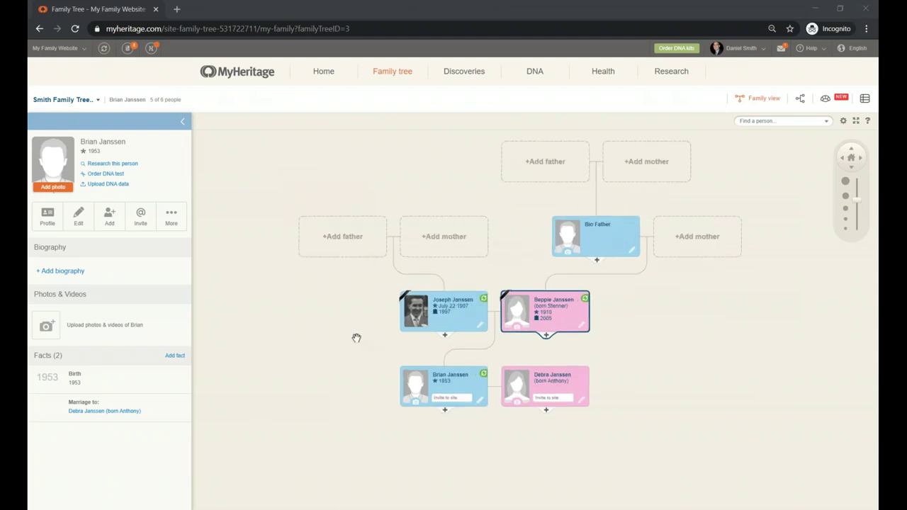
left_click(169, 217)
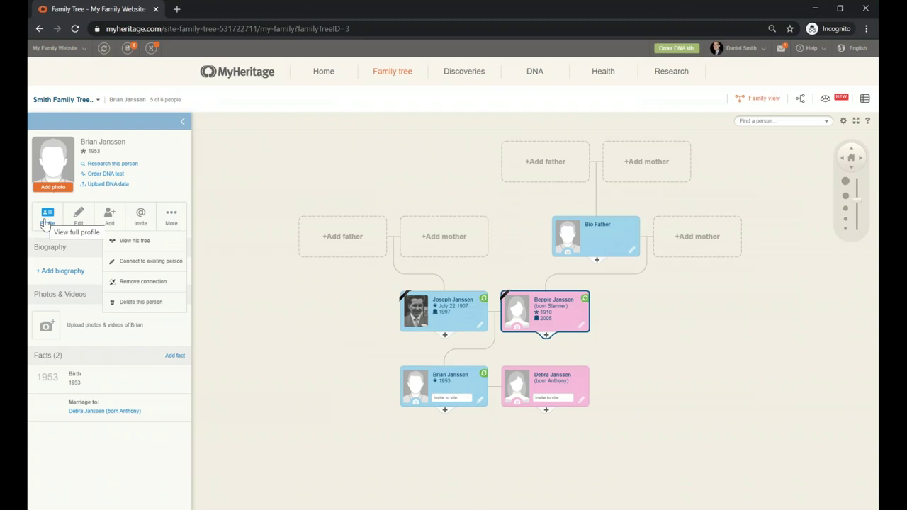
left_click(453, 321)
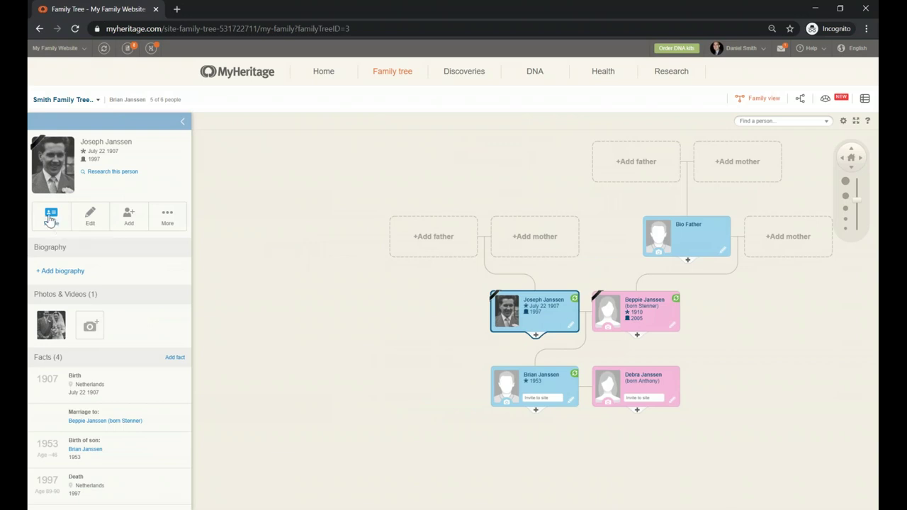
Open Joseph's full profile, view his Events timeline, then return to the tree
left_click(49, 219)
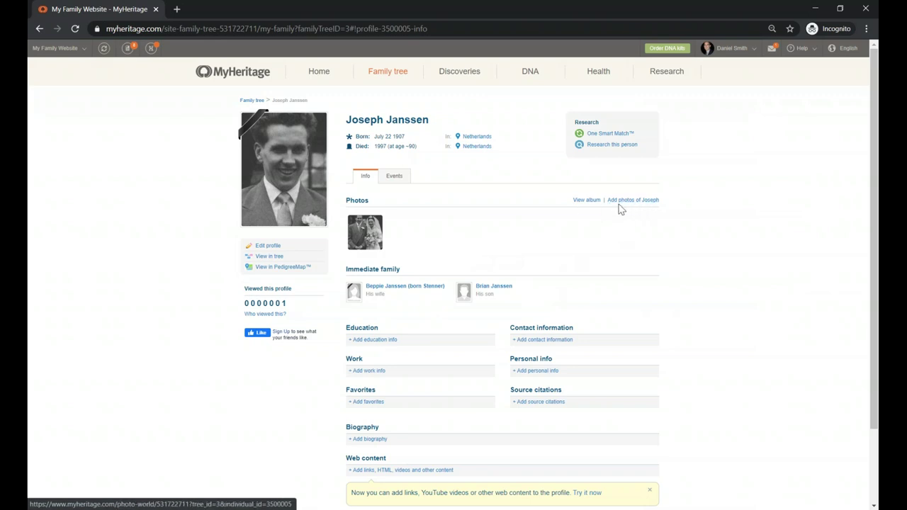
scroll(415, 318, "down", 1)
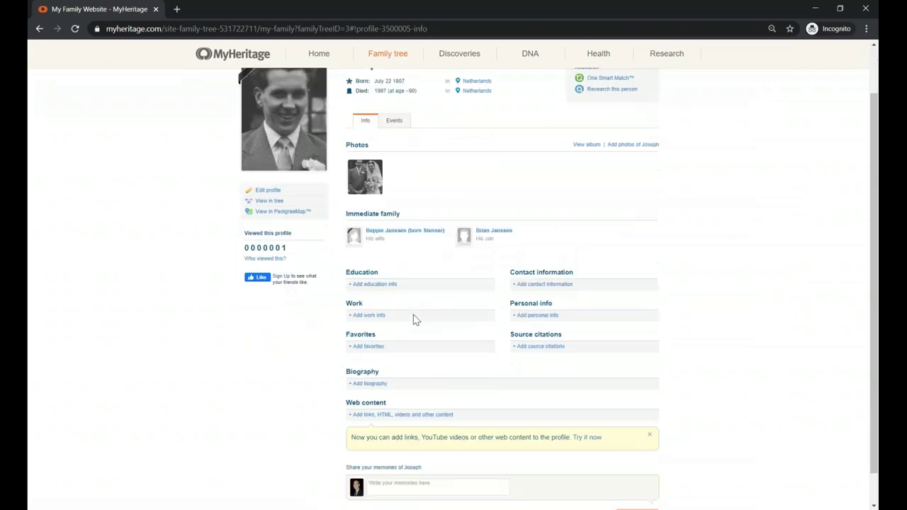
scroll(415, 319, "up", 1)
left_click(396, 176)
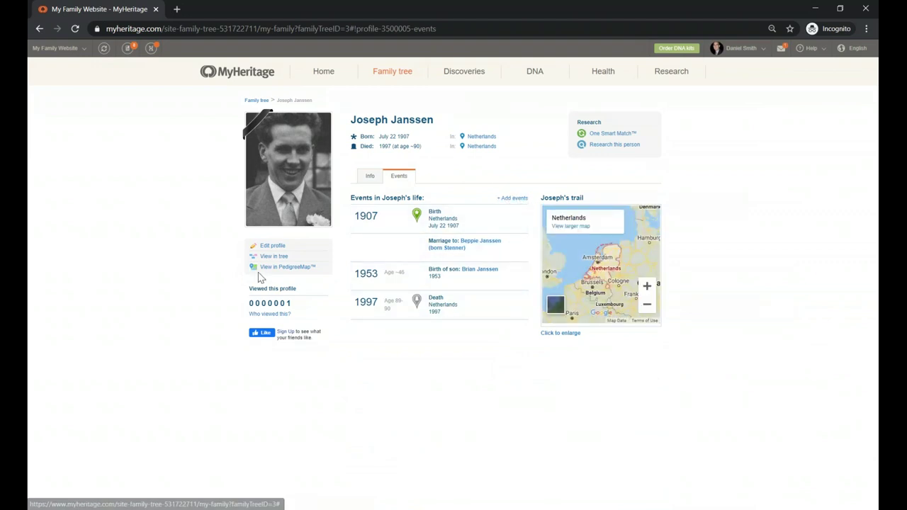
left_click(275, 256)
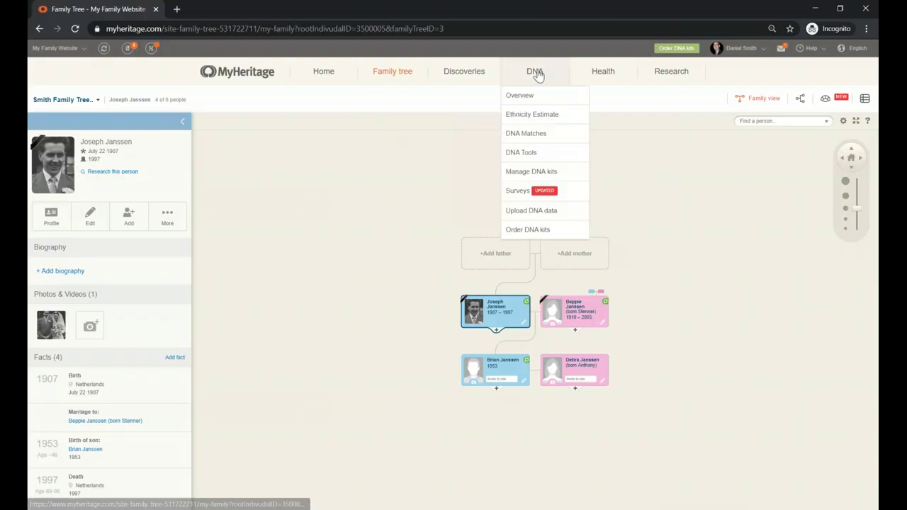
Open Manage DNA kits and show the uploaded kit's action menu, including Re-assign kit
left_click(531, 175)
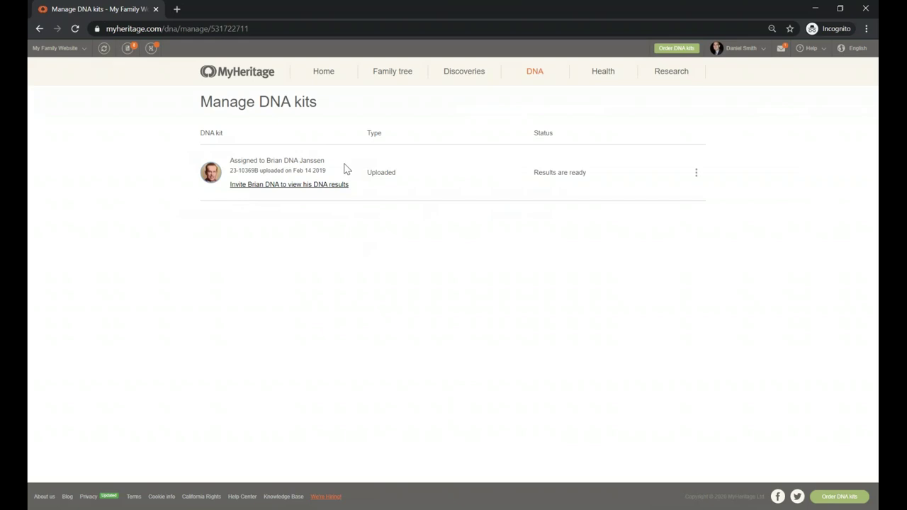
left_click(697, 174)
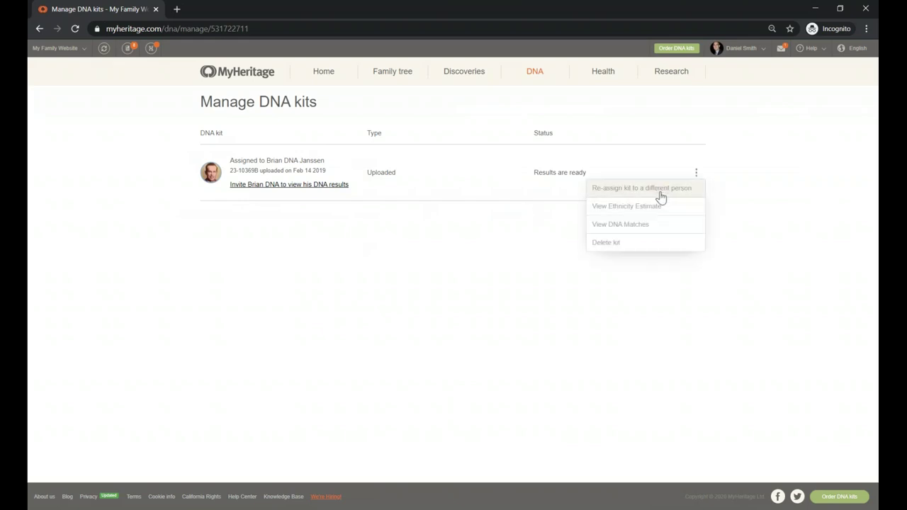